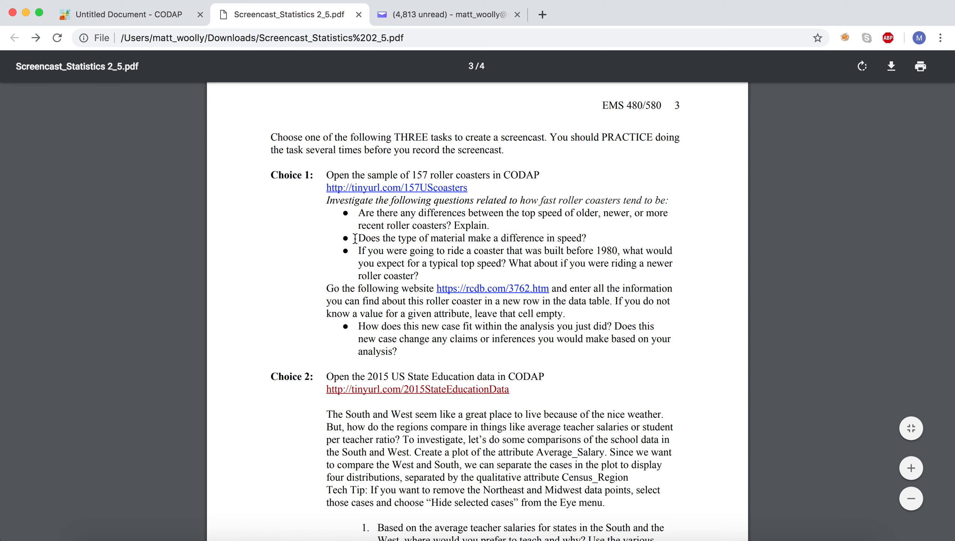
Review the Choice 1 roller coaster questions in the assignment PDF and return to the CODAP document
{"action": "left_click", "coordinate": [169, 15]}
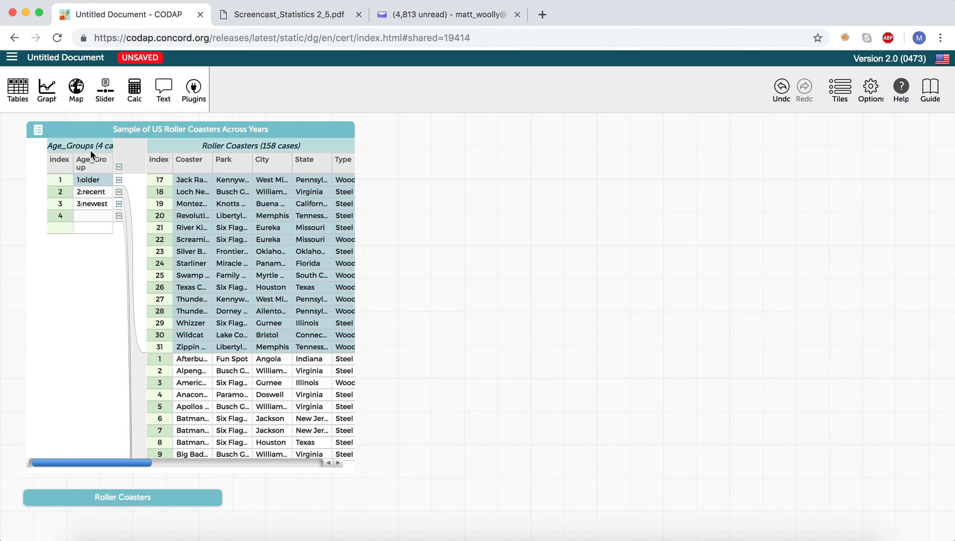
{"action": "left_click", "coordinate": [259, 16]}
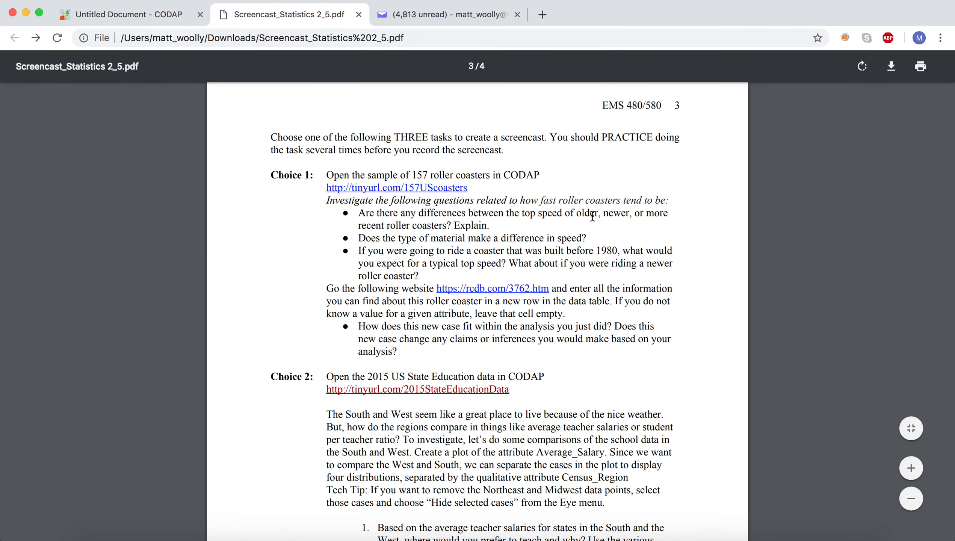
{"action": "left_click", "coordinate": [119, 14]}
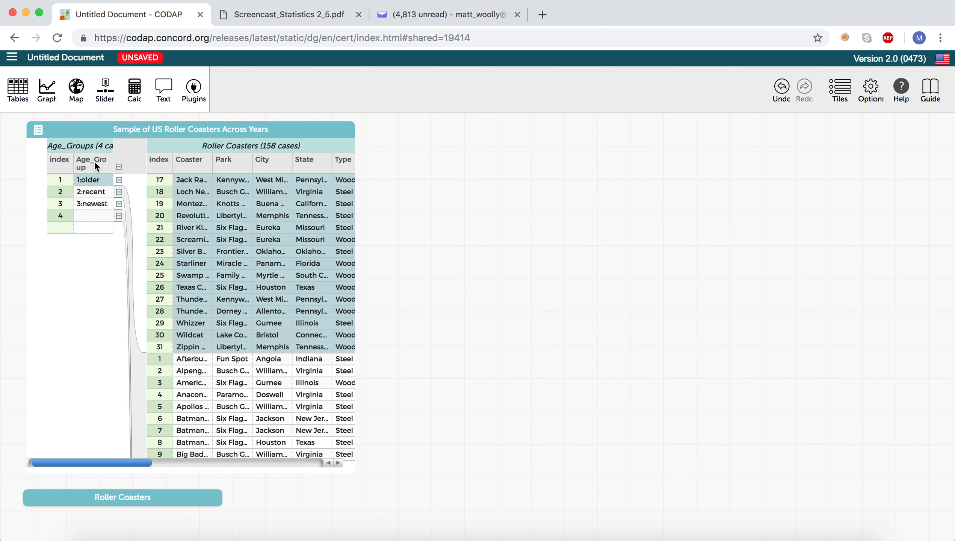
Create a new graph in the empty space beside the table and plot Top_Speed (mph) on its horizontal axis
{"action": "left_click", "coordinate": [46, 90]}
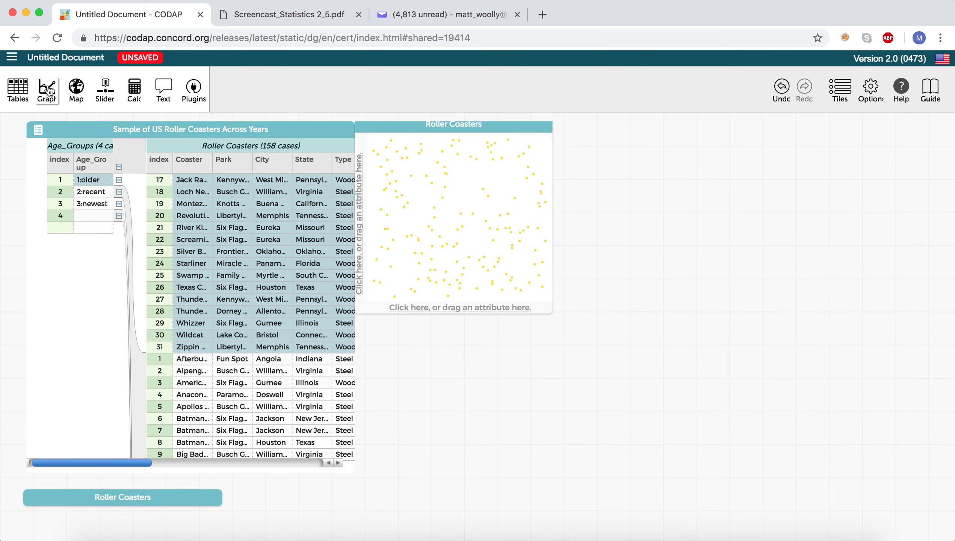
{"action": "left_click_drag", "start_coordinate": [414, 128], "coordinate": [488, 155]}
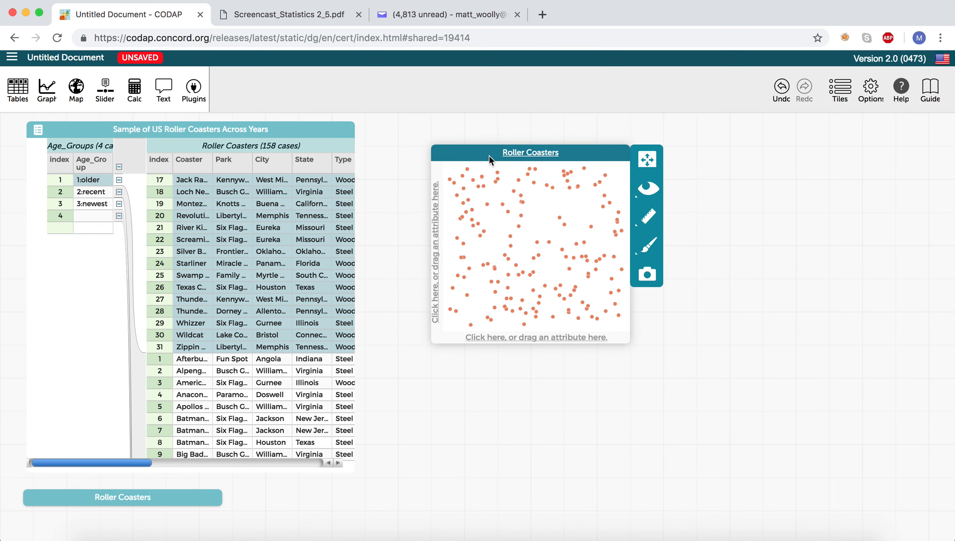
{"action": "left_click_drag", "start_coordinate": [111, 460], "coordinate": [189, 454]}
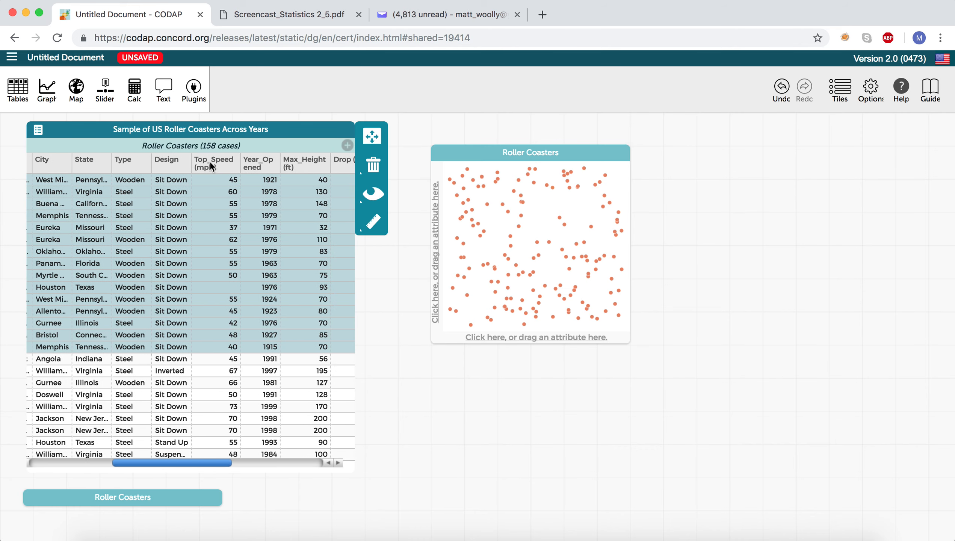
{"action": "left_click_drag", "start_coordinate": [209, 162], "coordinate": [516, 336]}
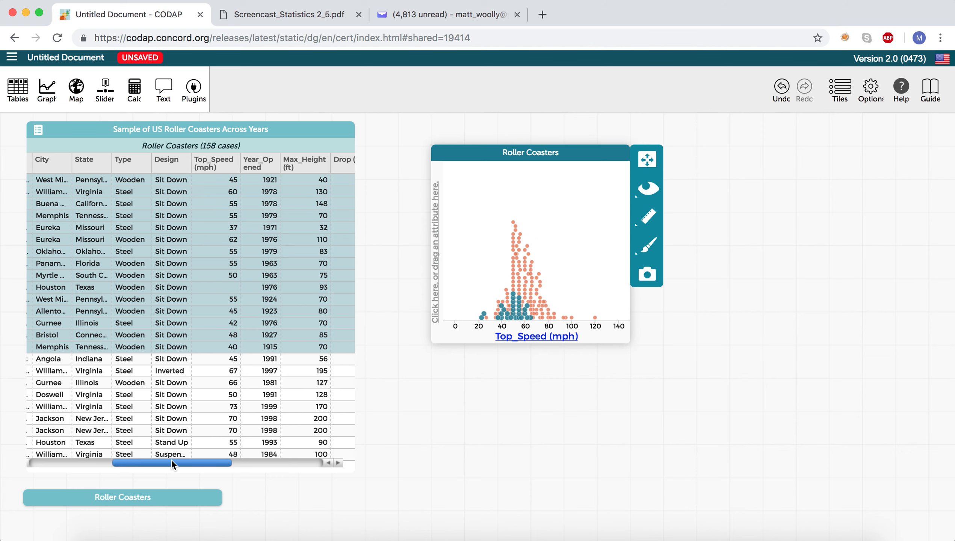
Hide the unselected cases in the graph, leaving only the coasters of the 1:older age group
{"action": "left_click_drag", "start_coordinate": [171, 459], "coordinate": [21, 456]}
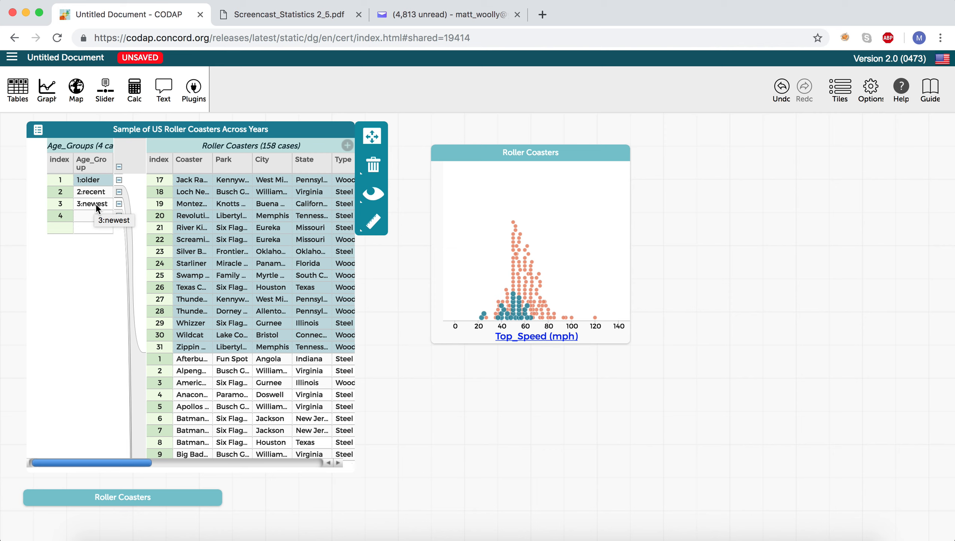
{"action": "left_click", "coordinate": [573, 270]}
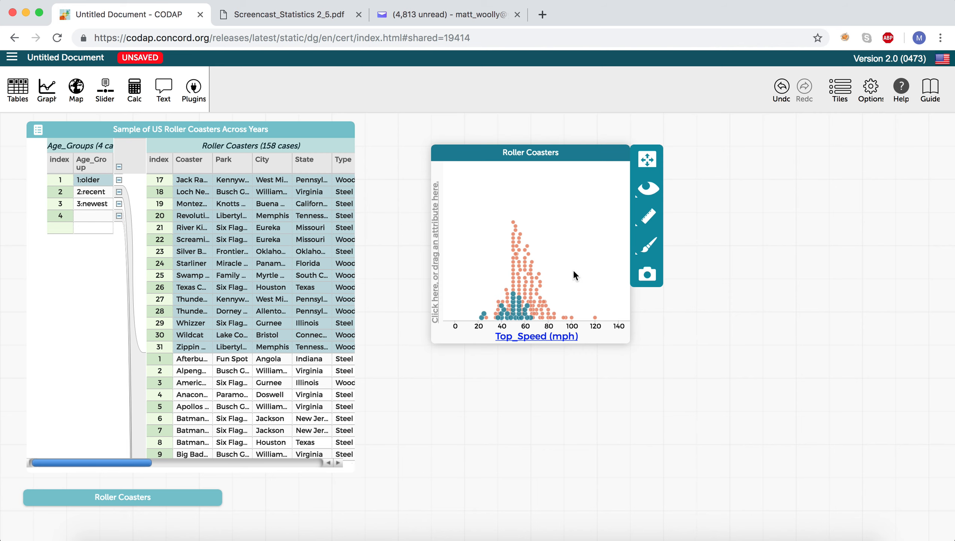
{"action": "left_click", "coordinate": [648, 188]}
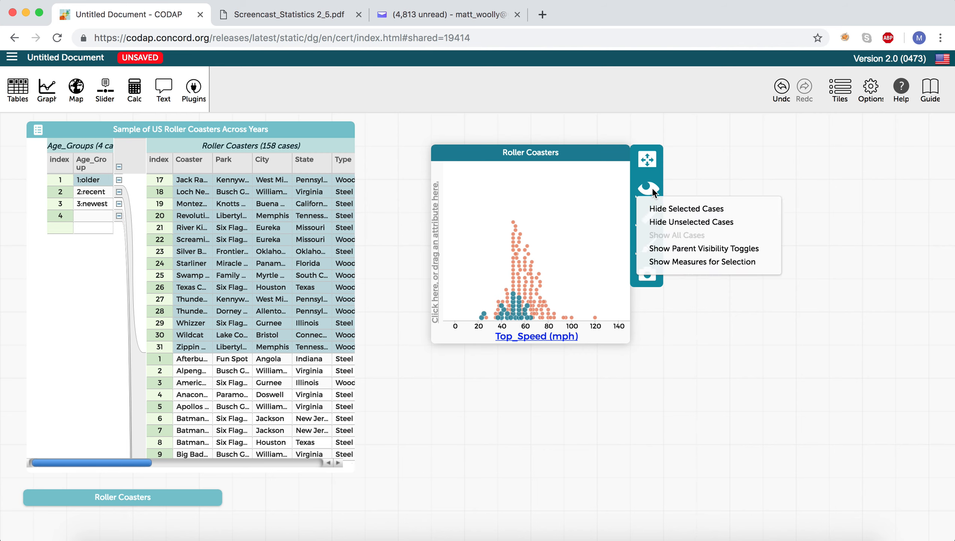
{"action": "left_click", "coordinate": [665, 222]}
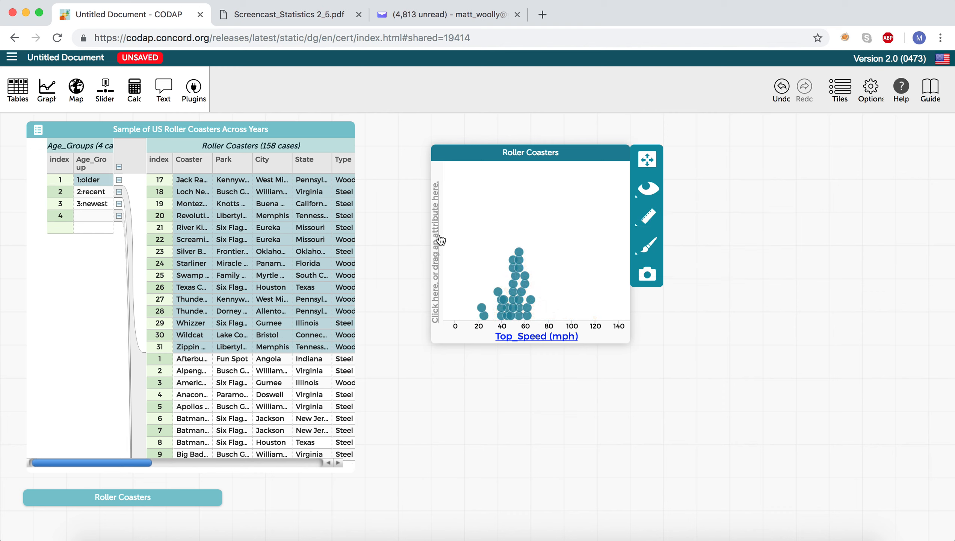
Display the mean on the Top_Speed graph and read its value for the older coasters
{"action": "left_click", "coordinate": [647, 222]}
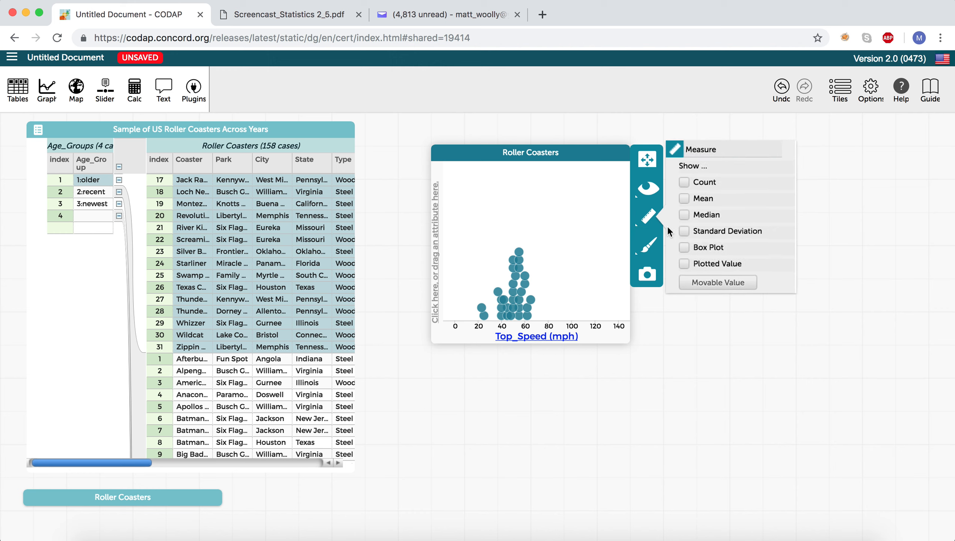
{"action": "left_click", "coordinate": [704, 199]}
{"action": "mouse_move", "coordinate": [512, 204]}
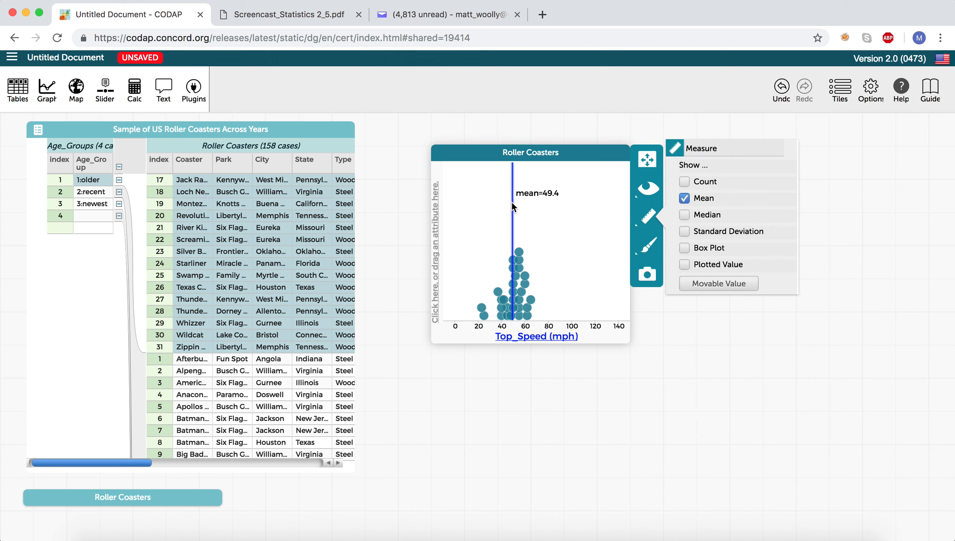
Clear the case selection and show all cases in the Top_Speed graph again
{"action": "left_click", "coordinate": [572, 211]}
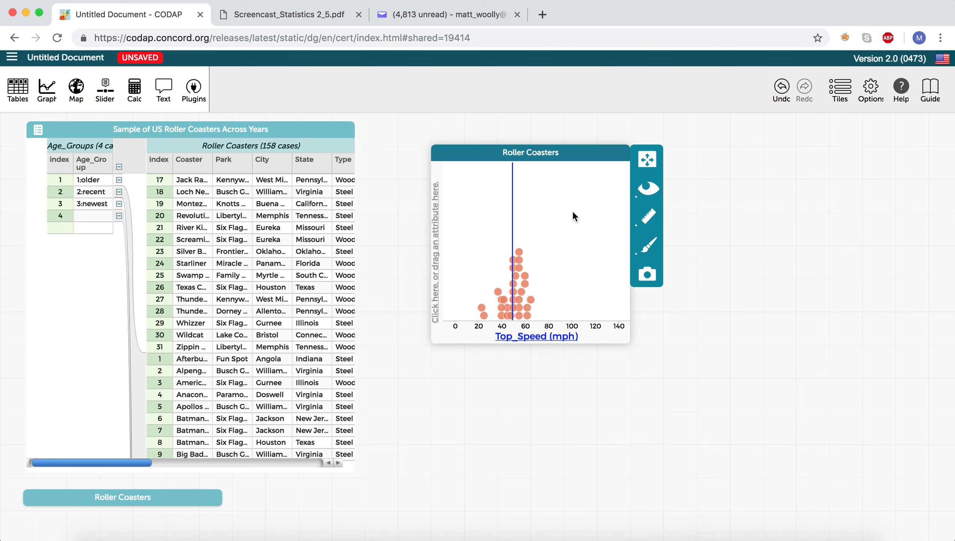
{"action": "left_click", "coordinate": [649, 193]}
{"action": "left_click", "coordinate": [661, 235]}
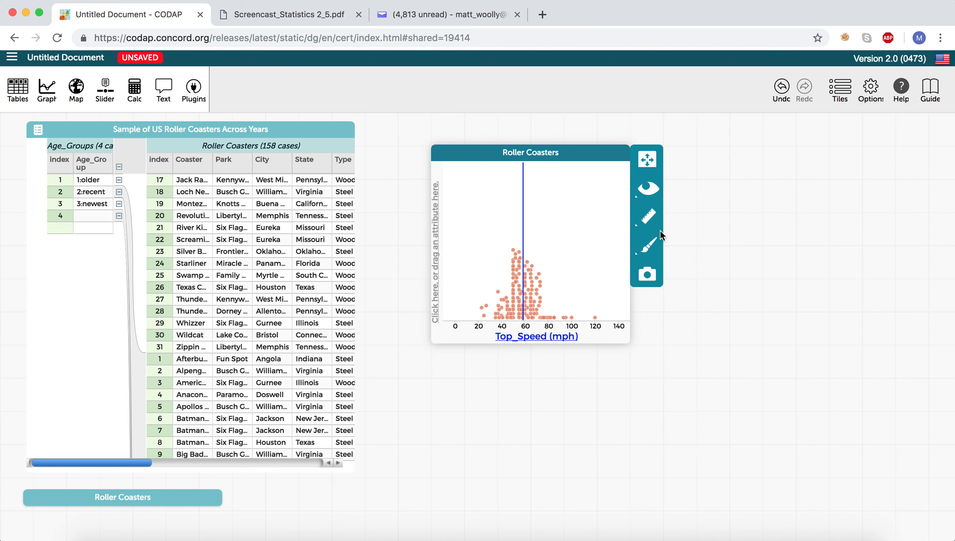
Select the 2:recent age group, hide the unselected cases in the graph, and inspect the group's mean top speed
{"action": "left_click", "coordinate": [96, 192]}
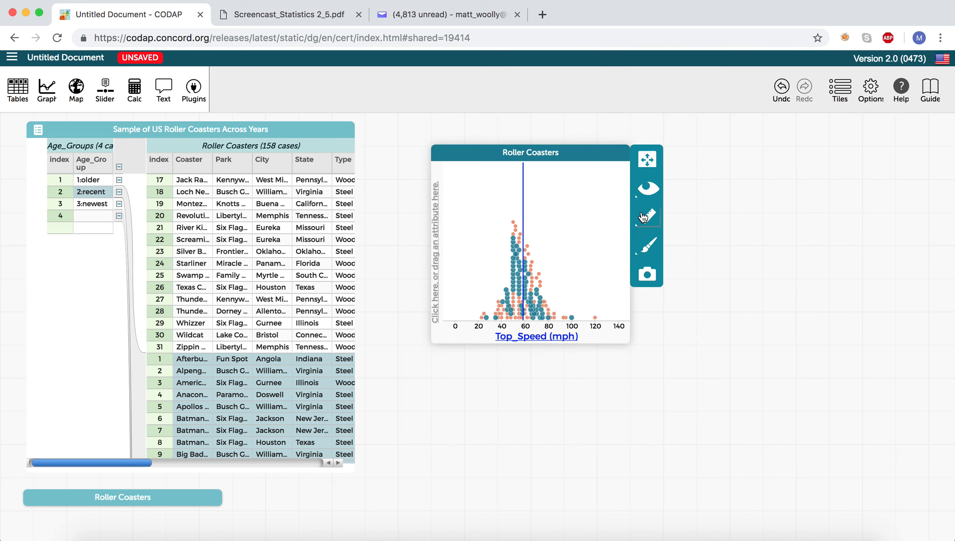
{"action": "left_click", "coordinate": [647, 216]}
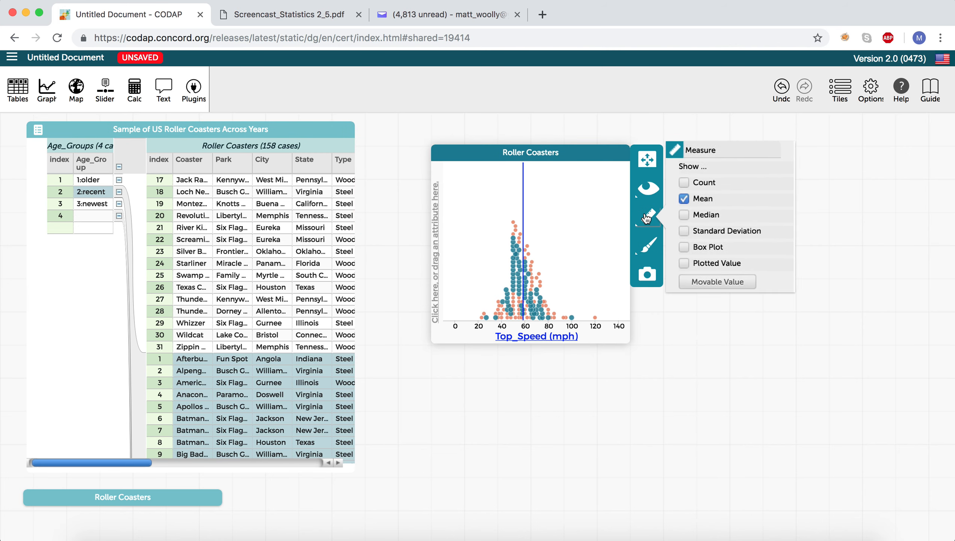
{"action": "left_click", "coordinate": [651, 186]}
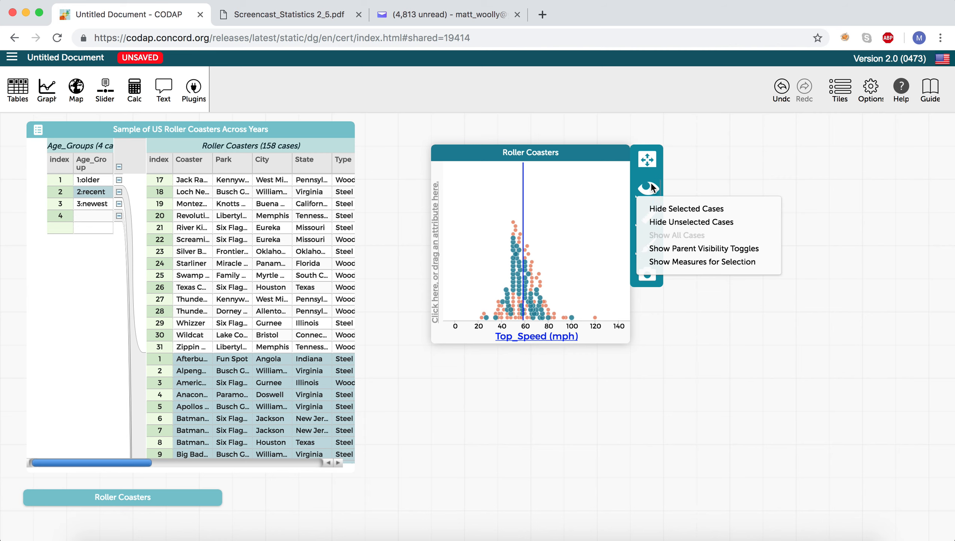
{"action": "left_click", "coordinate": [665, 222]}
{"action": "mouse_move", "coordinate": [522, 225]}
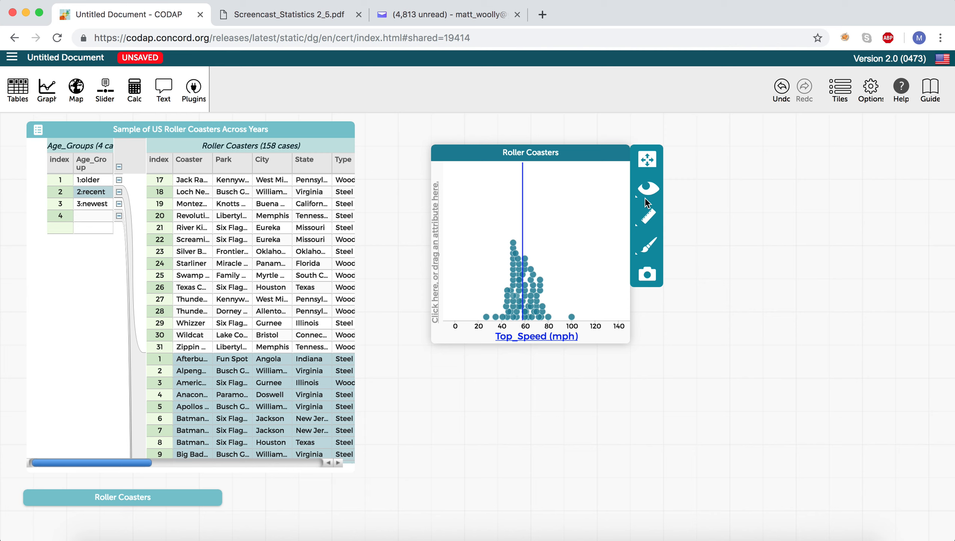
Bring the hidden cases back into the graph with Show All Cases, keeping the recent group selected
{"action": "left_click", "coordinate": [648, 216]}
{"action": "left_click", "coordinate": [646, 189]}
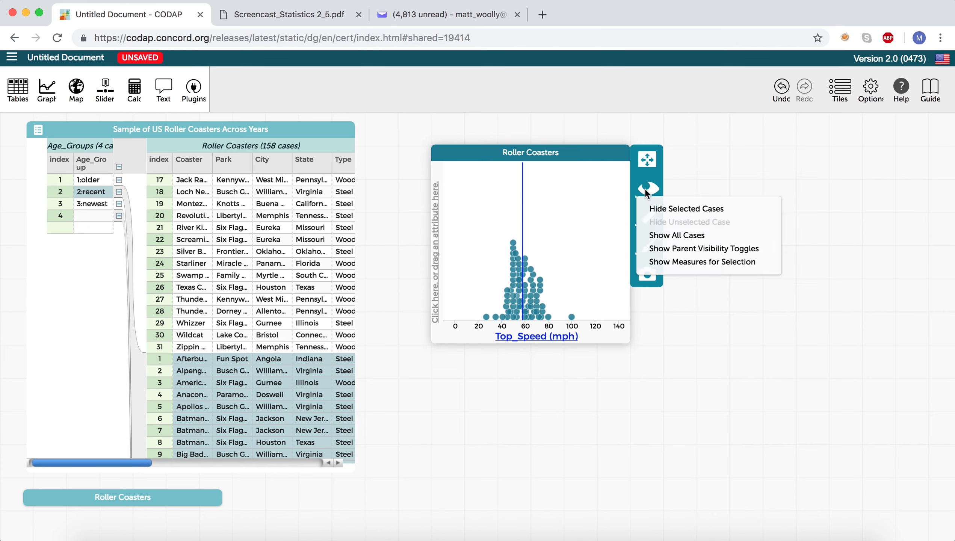
{"action": "left_click", "coordinate": [671, 237]}
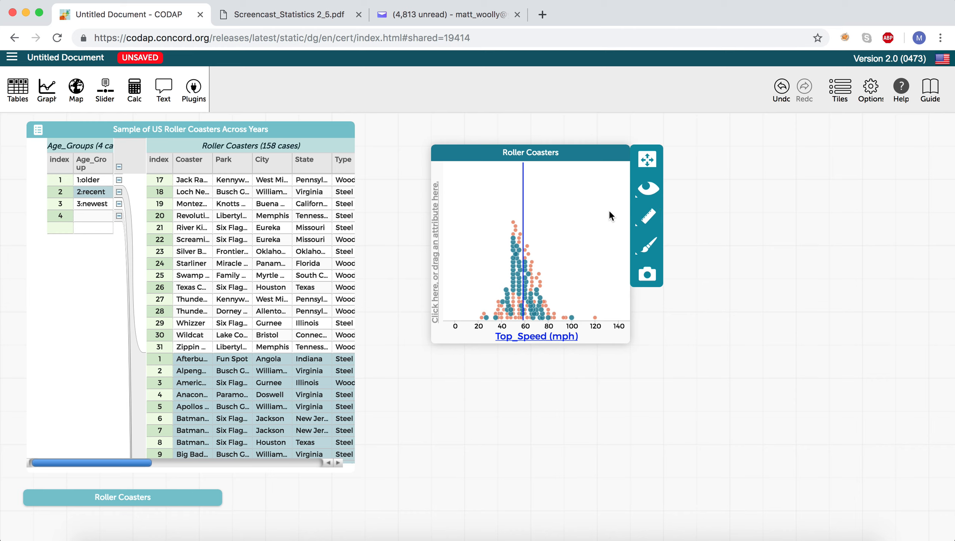
Select the 3:newest age group and hide the unselected cases in the Top_Speed graph
{"action": "left_click", "coordinate": [95, 207]}
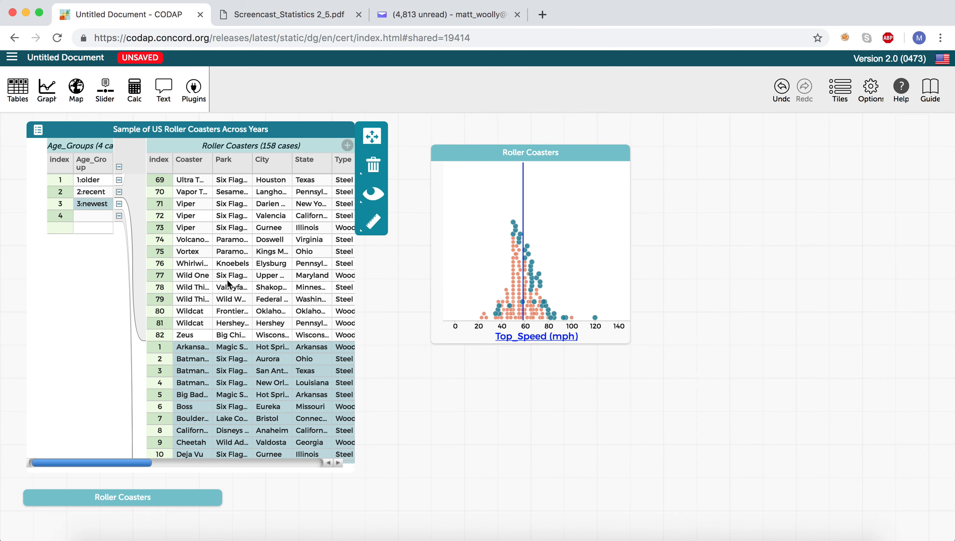
{"action": "left_click", "coordinate": [597, 234]}
{"action": "left_click", "coordinate": [650, 220]}
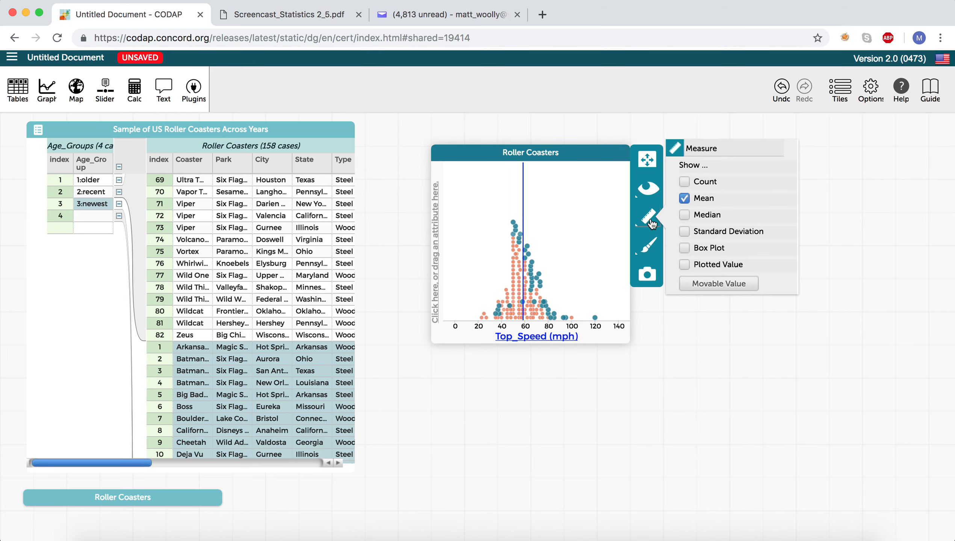
{"action": "left_click", "coordinate": [648, 191]}
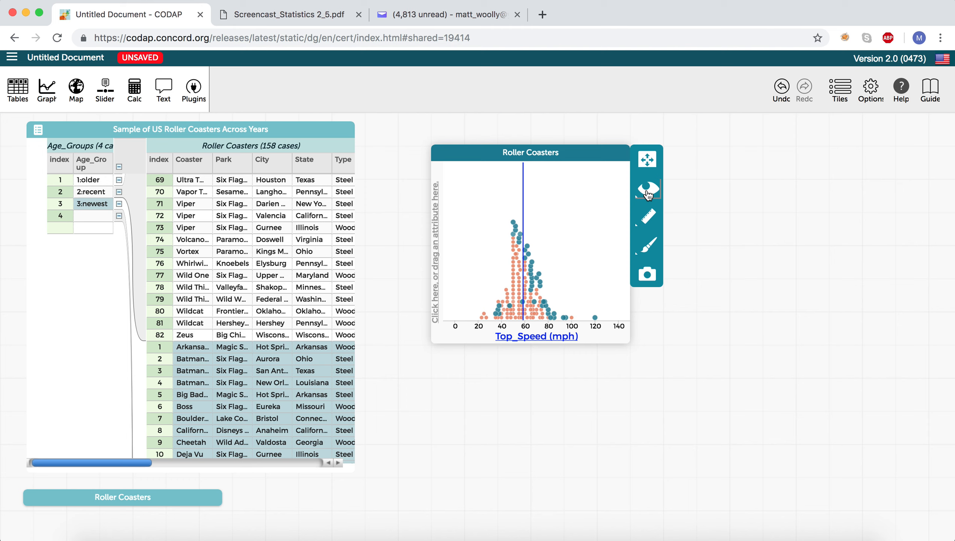
{"action": "left_click", "coordinate": [670, 222]}
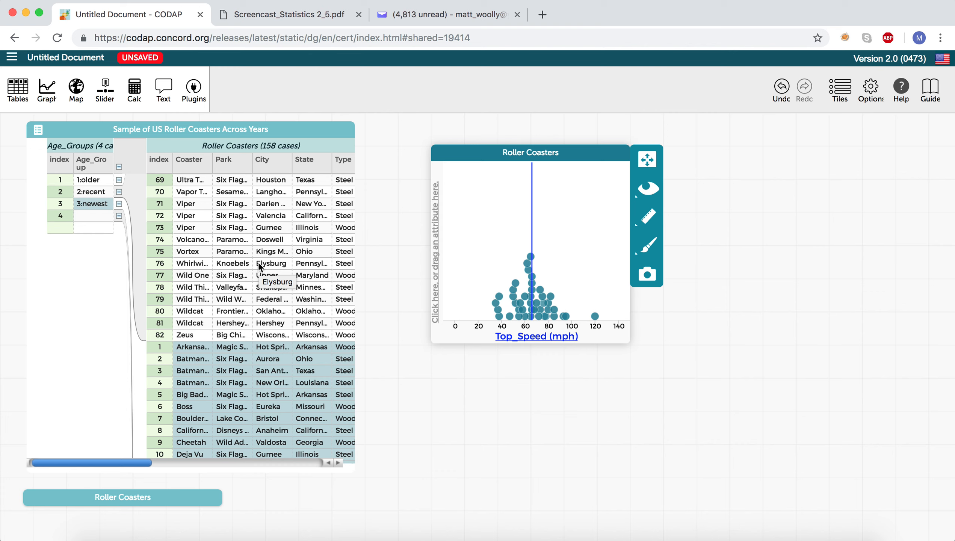
Recheck the assignment questions in the PDF, then show all cases in the CODAP graph
{"action": "left_click", "coordinate": [254, 18]}
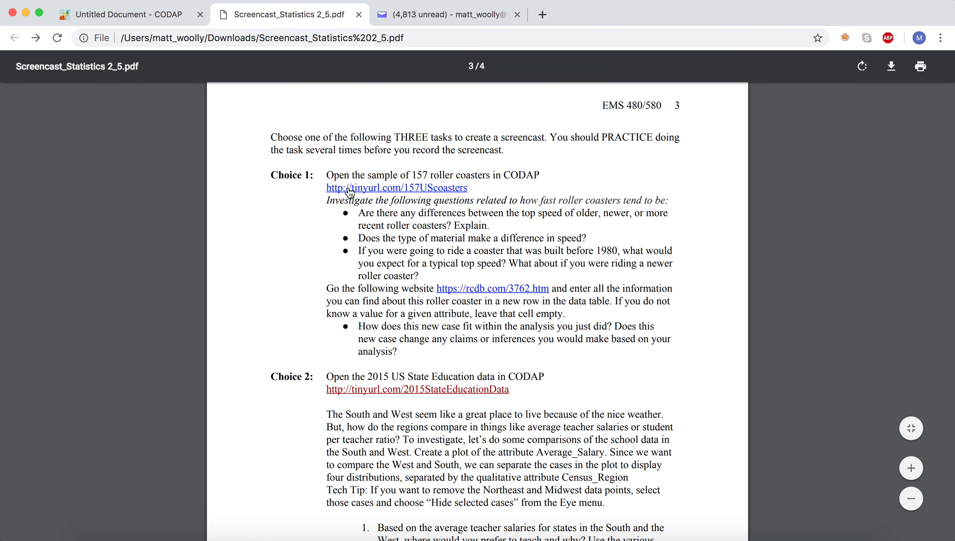
{"action": "left_click", "coordinate": [158, 17]}
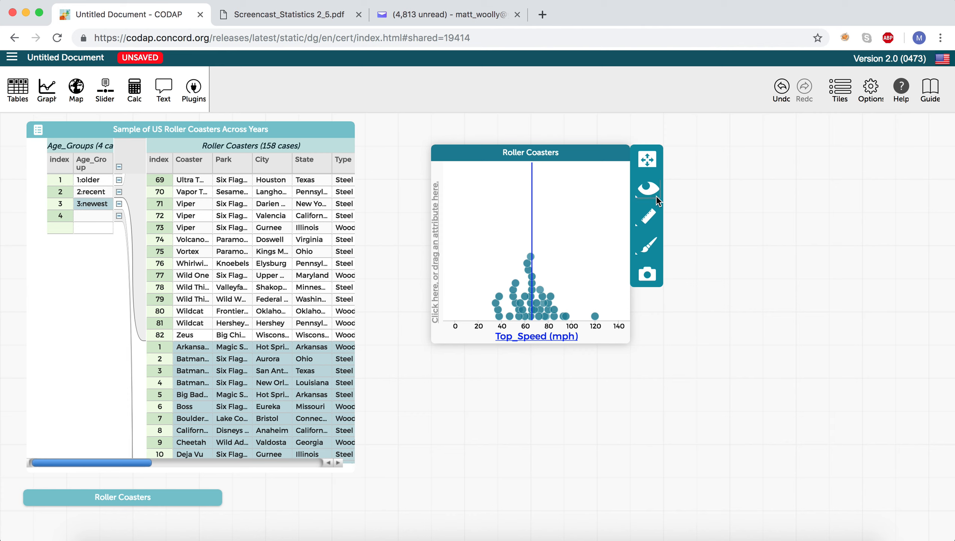
{"action": "left_click", "coordinate": [649, 218]}
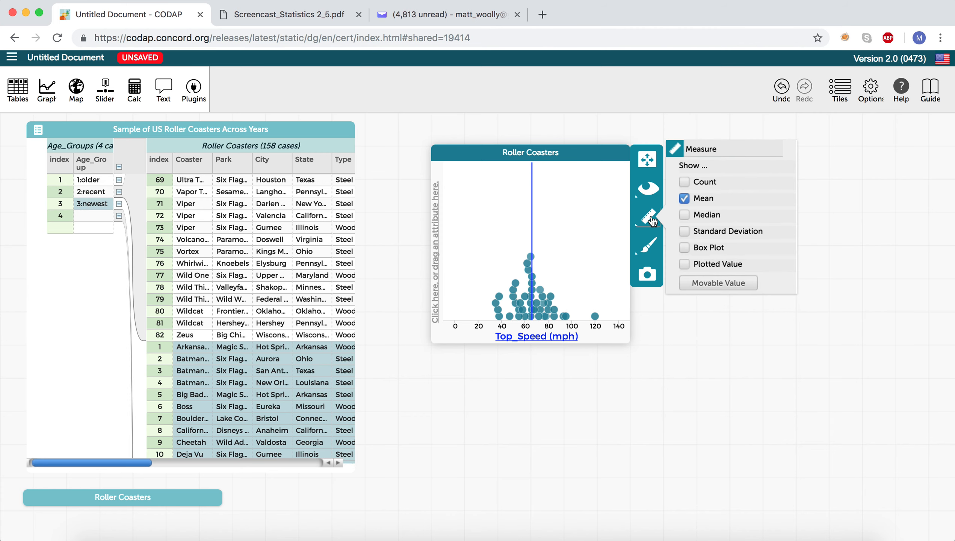
{"action": "left_click", "coordinate": [649, 189]}
{"action": "left_click", "coordinate": [669, 237]}
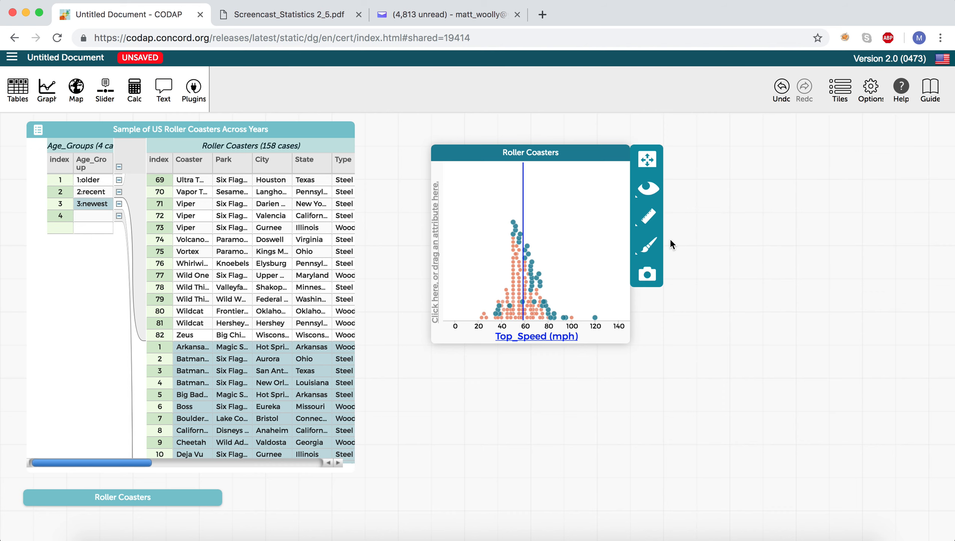
Consult the assignment PDF's remaining Choice 1 instructions and return to the CODAP document
{"action": "mouse_move", "coordinate": [598, 322]}
{"action": "left_click", "coordinate": [294, 16]}
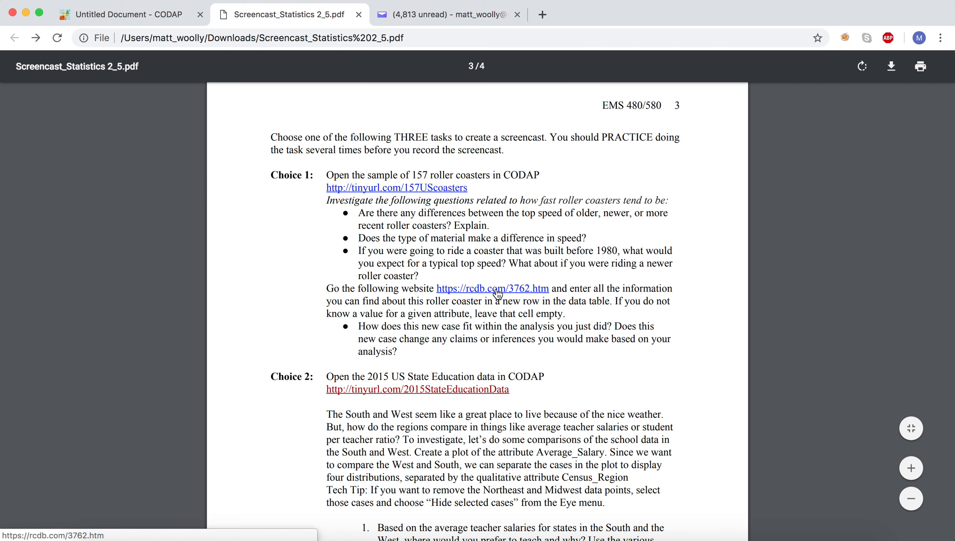
{"action": "left_click", "coordinate": [167, 16]}
Select the 1:older age group, examine its coasters' attributes in the table, and check them against the PDF questions
{"action": "mouse_move", "coordinate": [123, 460]}
{"action": "left_mouse_down"}
{"action": "mouse_move", "coordinate": [191, 460]}
{"action": "mouse_move", "coordinate": [120, 461]}
{"action": "left_mouse_up"}
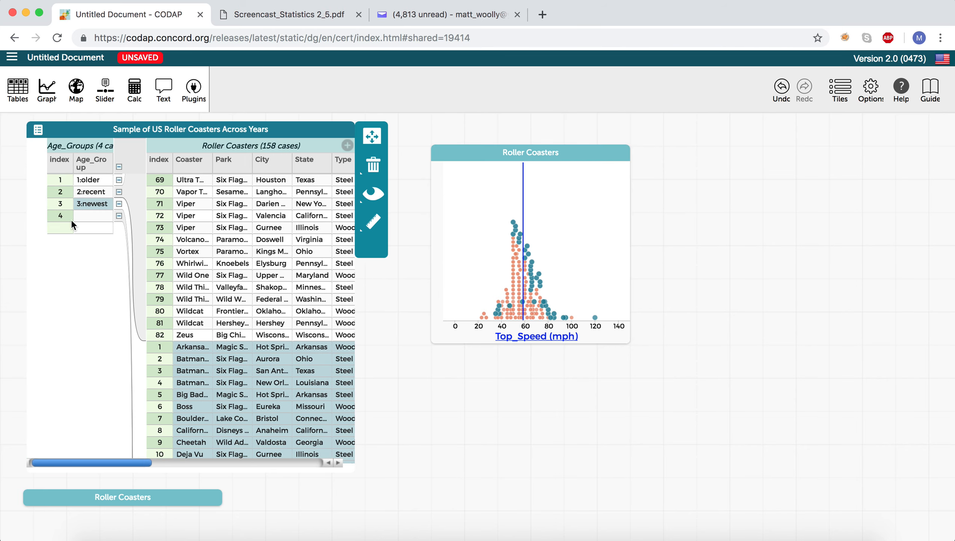
{"action": "left_click", "coordinate": [88, 179]}
{"action": "left_click_drag", "start_coordinate": [137, 463], "coordinate": [209, 458]}
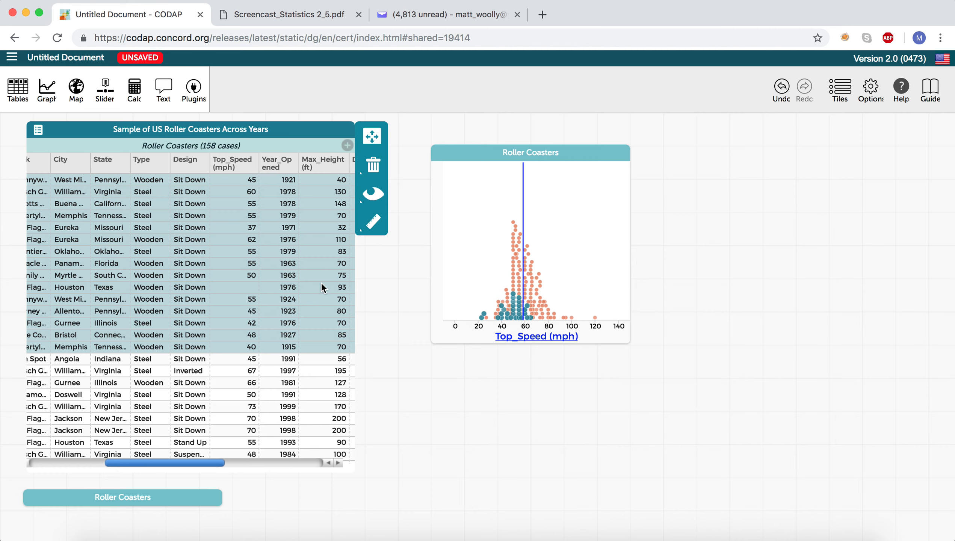
{"action": "left_click_drag", "start_coordinate": [204, 460], "coordinate": [104, 444]}
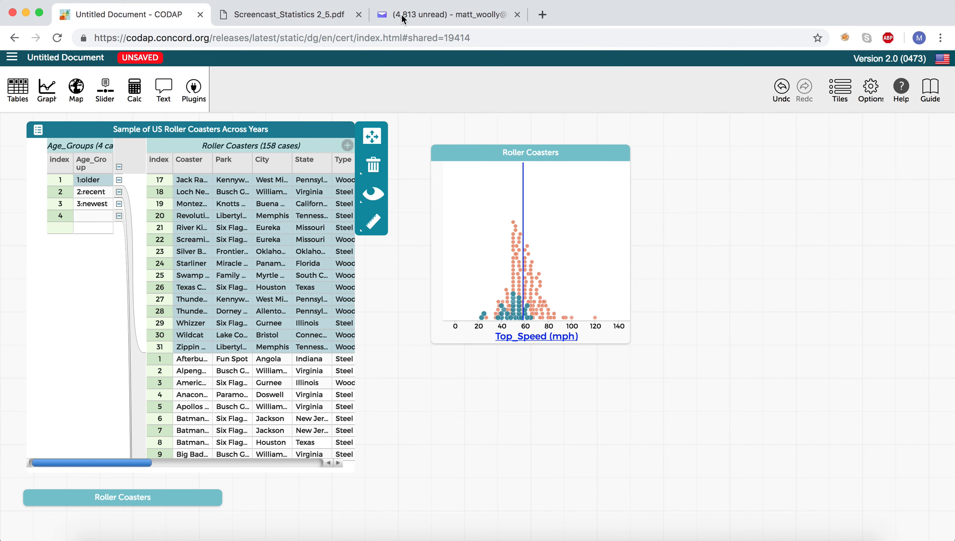
{"action": "left_click", "coordinate": [314, 18]}
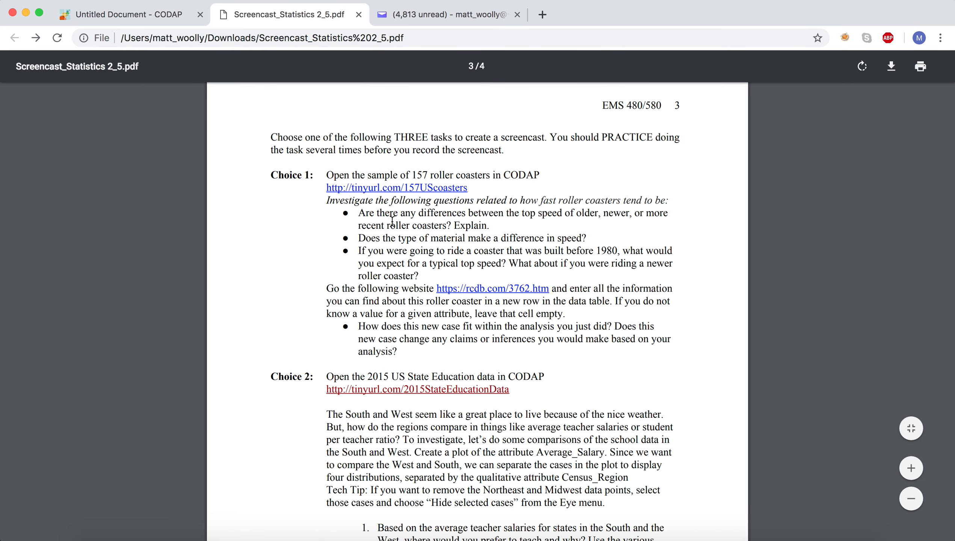
{"action": "left_click", "coordinate": [155, 15]}
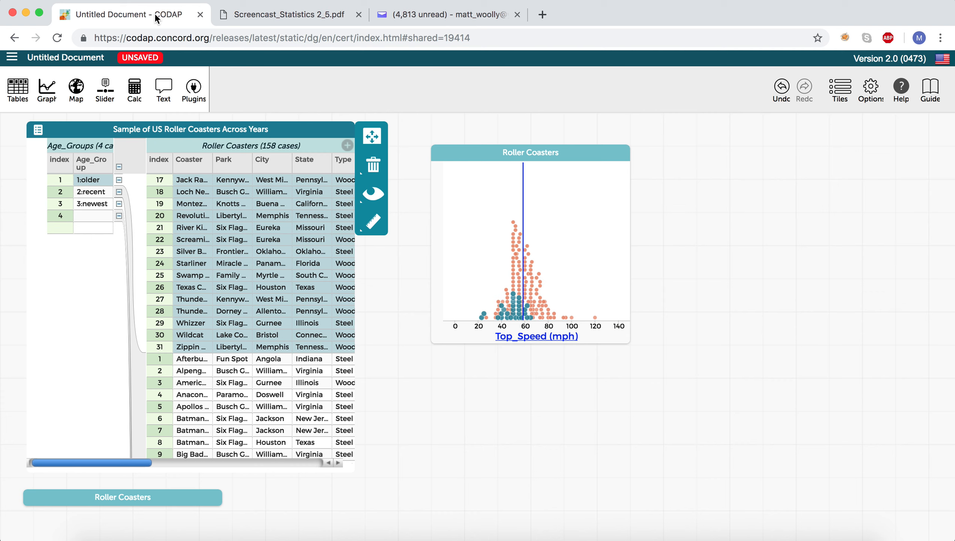
Hide the unselected cases in the Top_Speed graph and read the mean top speed of the older coasters
{"action": "left_click", "coordinate": [593, 267]}
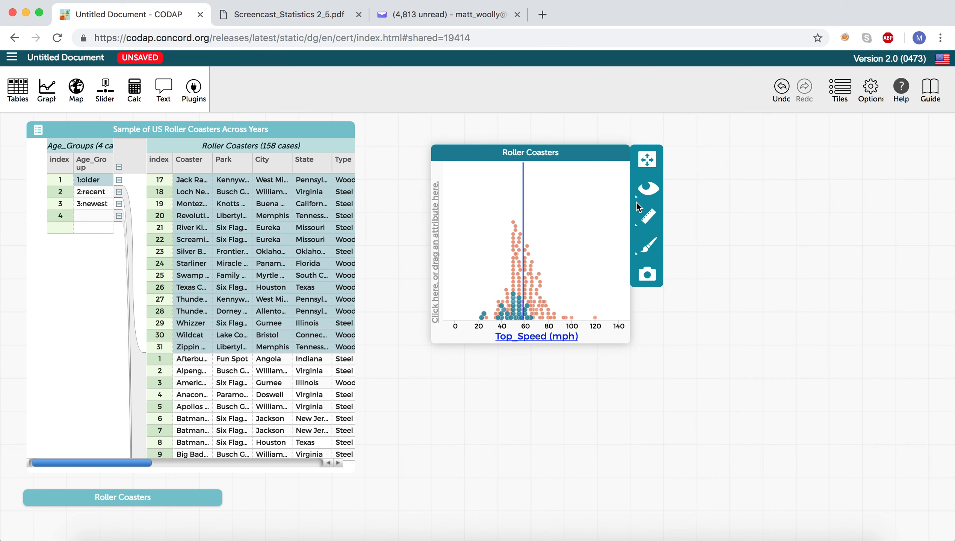
{"action": "left_click", "coordinate": [654, 191]}
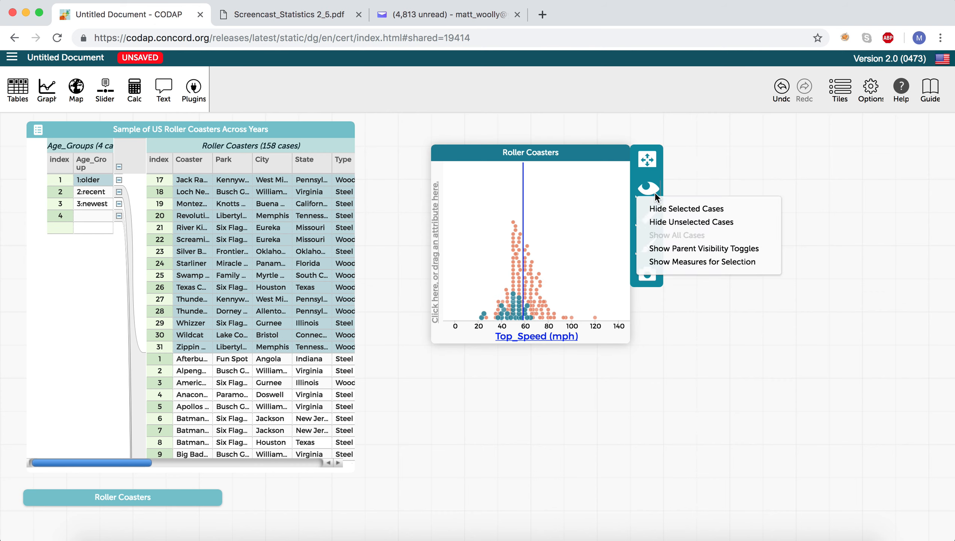
{"action": "left_click", "coordinate": [659, 221]}
{"action": "mouse_move", "coordinate": [514, 220]}
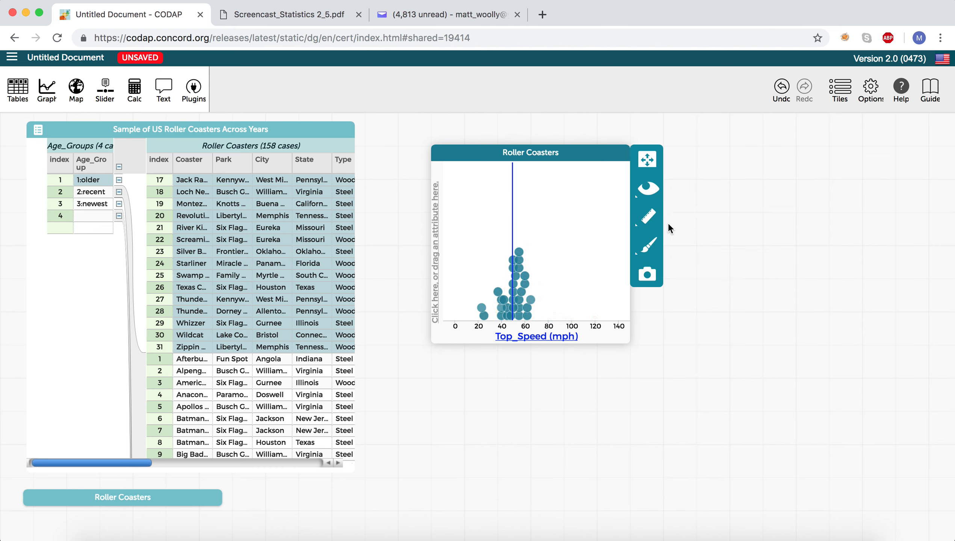
Show all cases in the Top_Speed graph and select the 3:newest and 2:recent age groups together in the table
{"action": "left_click", "coordinate": [650, 215]}
{"action": "left_click", "coordinate": [648, 189]}
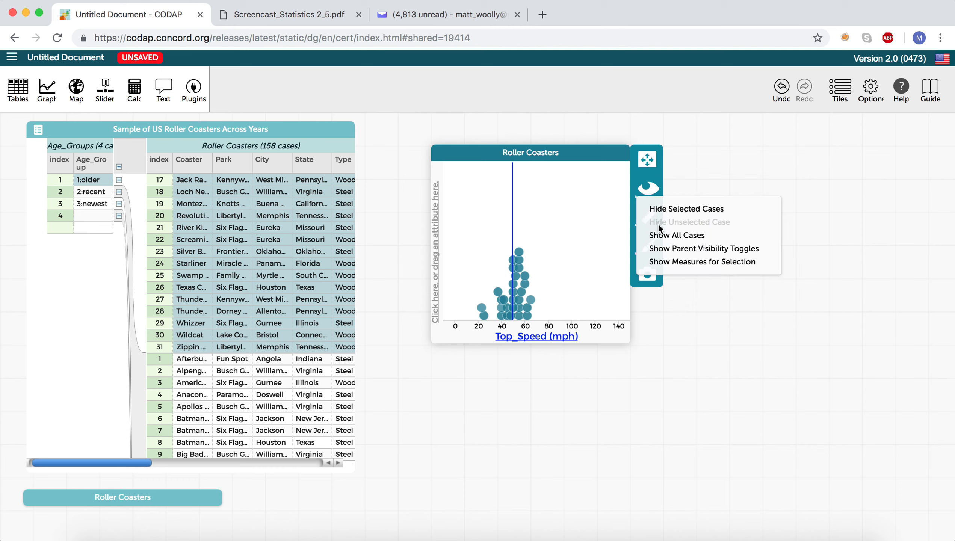
{"action": "left_click", "coordinate": [665, 236]}
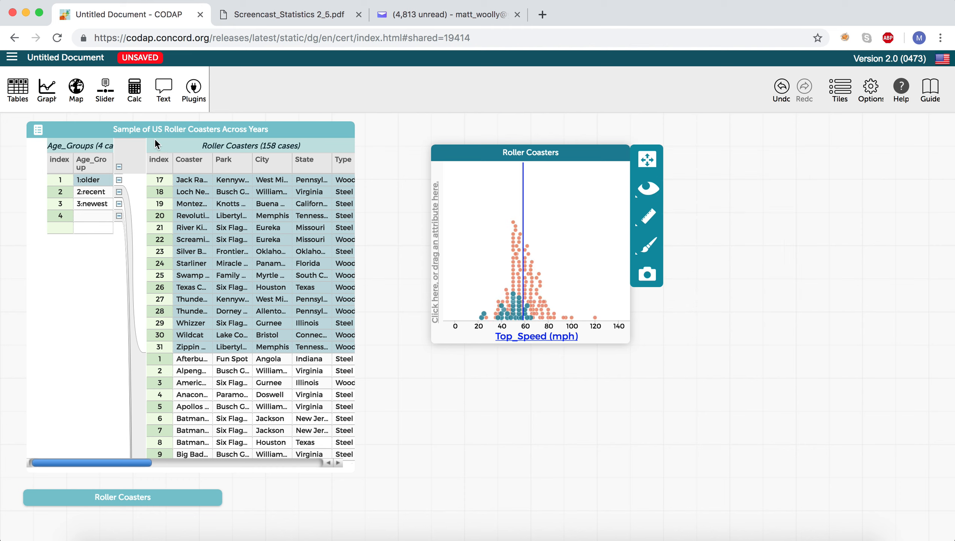
{"action": "left_click", "coordinate": [100, 203]}
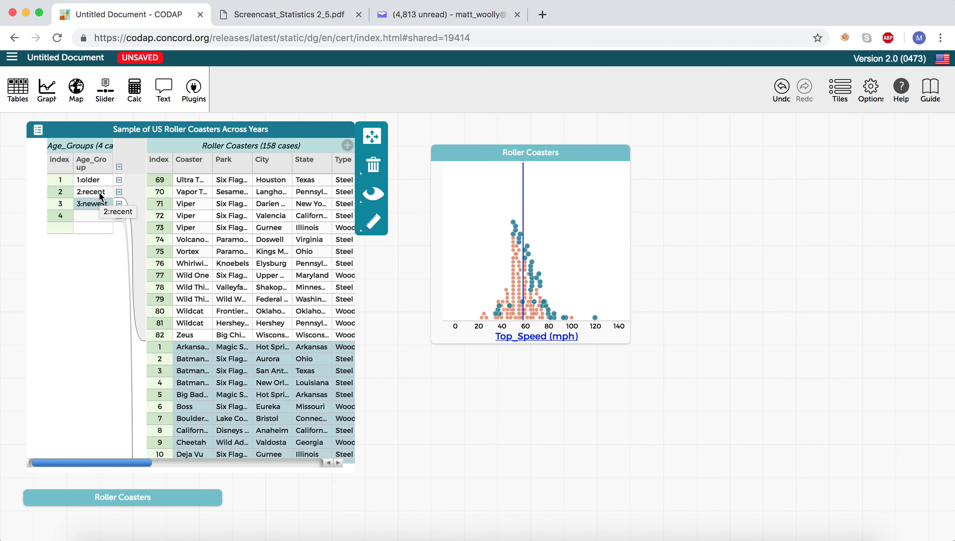
{"action": "left_click", "coordinate": [101, 193], "text": "shift"}
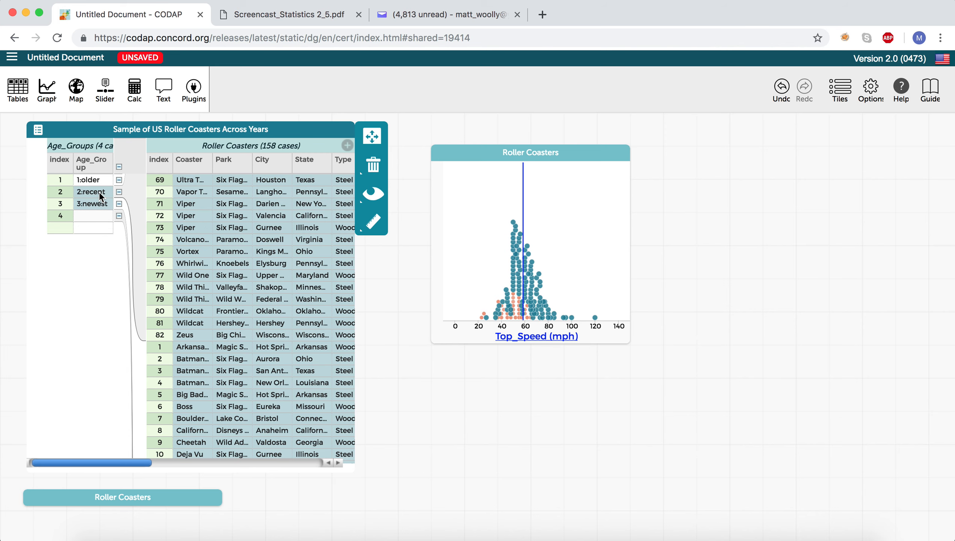
Hide the unselected cases in the Top_Speed graph and read the mean for the recent and newest coasters combined
{"action": "left_click", "coordinate": [576, 234]}
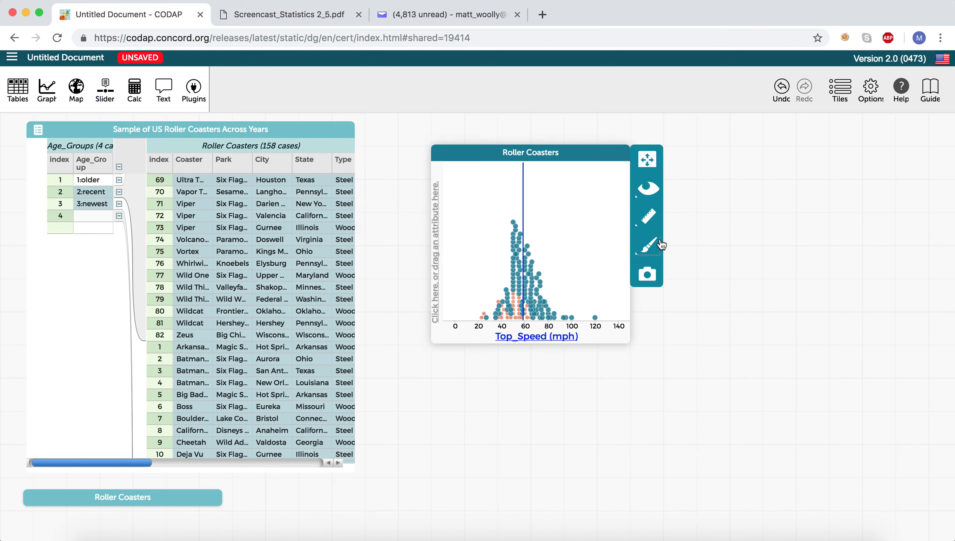
{"action": "left_click", "coordinate": [647, 224]}
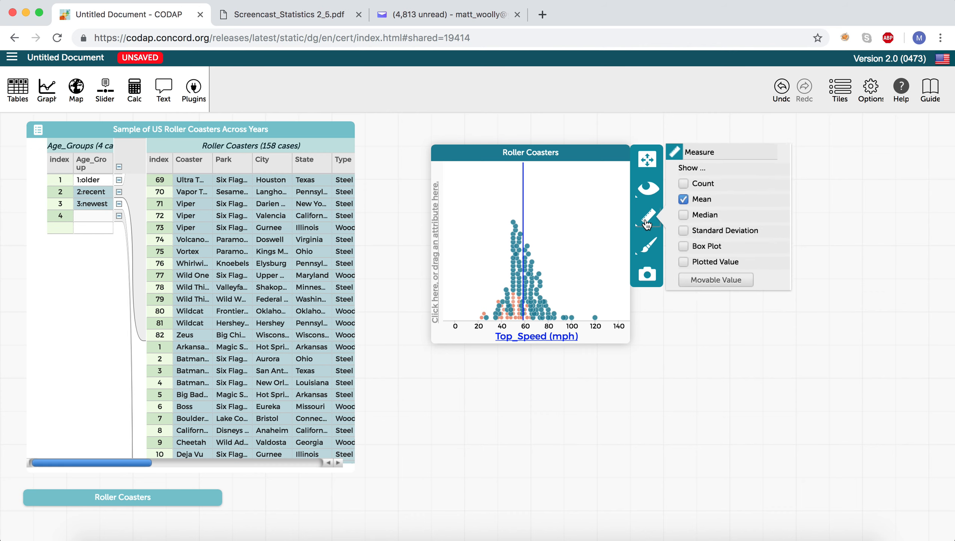
{"action": "left_click", "coordinate": [652, 192]}
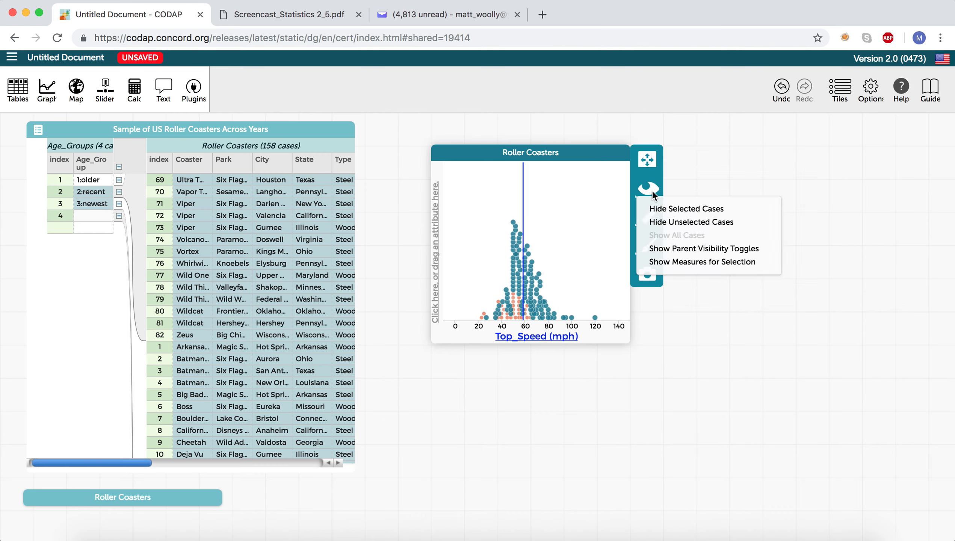
{"action": "left_click", "coordinate": [666, 222]}
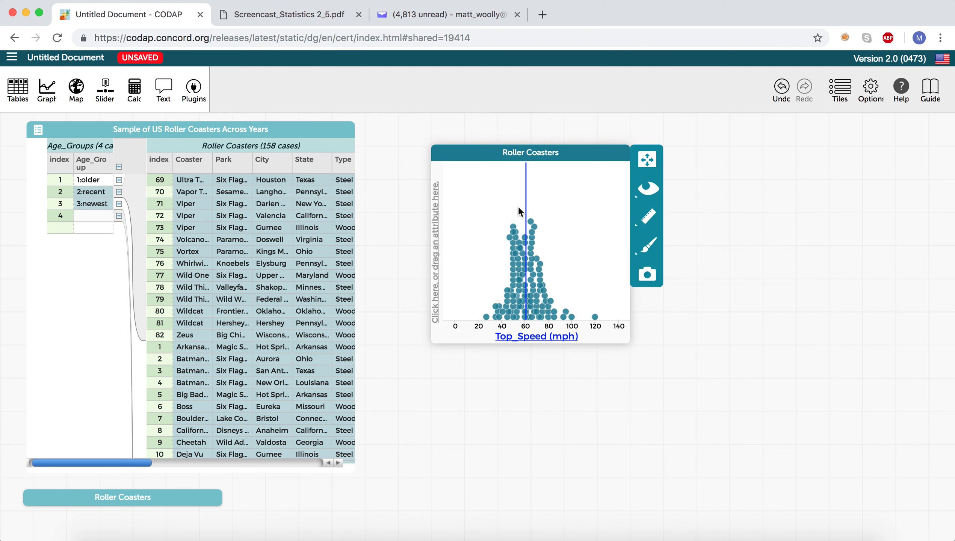
{"action": "mouse_move", "coordinate": [528, 195]}
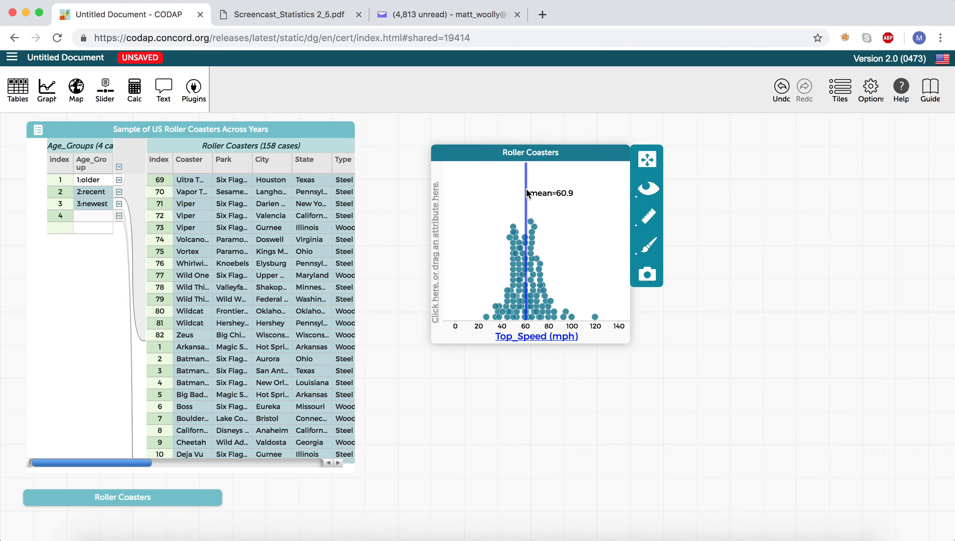
Recheck the Choice 1 questions in the PDF, then minimize the CODAP Top_Speed graph and park it below the table
{"action": "left_click", "coordinate": [288, 14]}
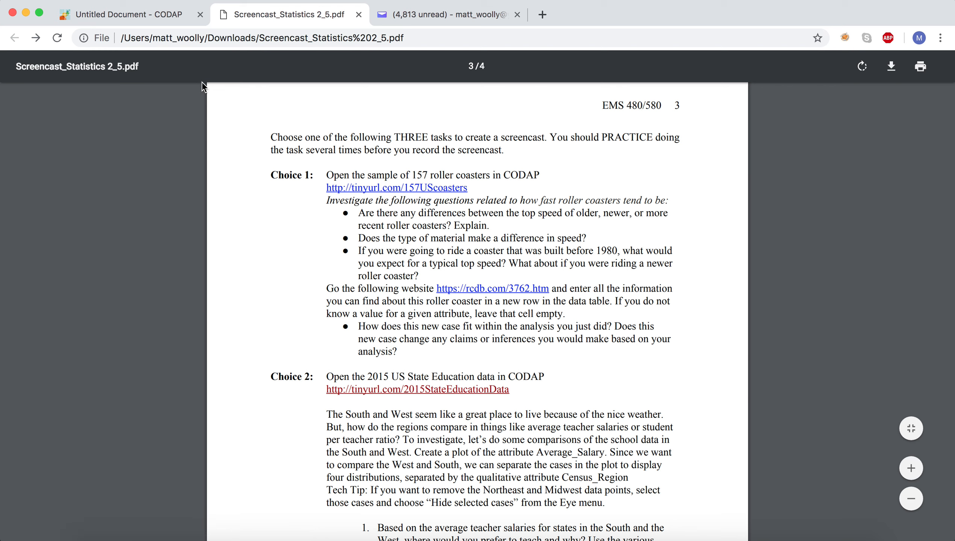
{"action": "left_click", "coordinate": [192, 14]}
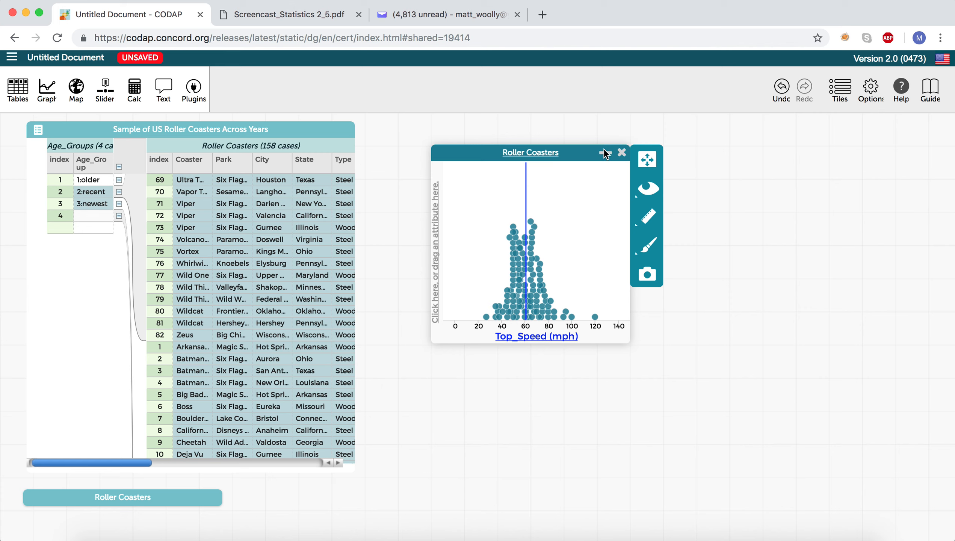
{"action": "left_click", "coordinate": [604, 153]}
{"action": "left_click_drag", "start_coordinate": [578, 157], "coordinate": [163, 520]}
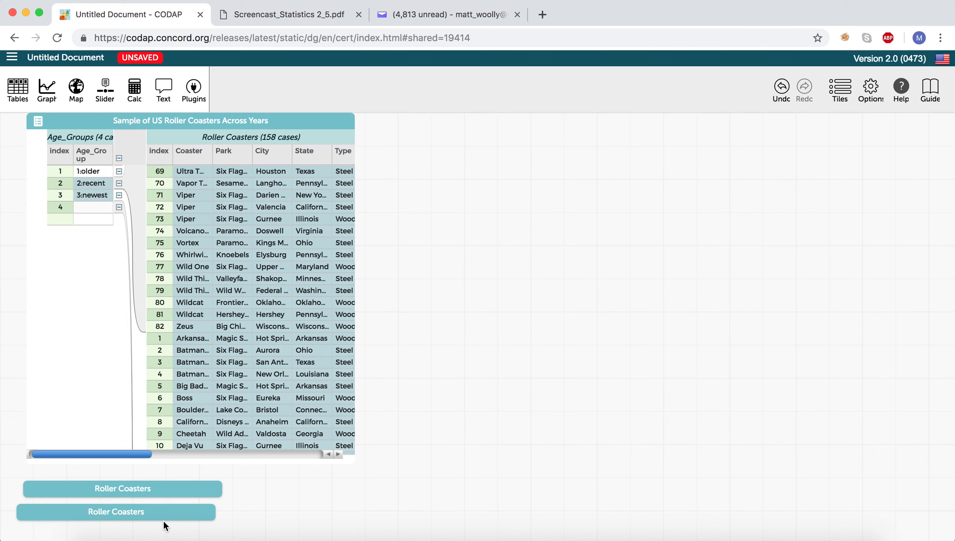
Restore the minimized graph of Top_Speed split by Type and place it beside the data table
{"action": "left_click", "coordinate": [196, 489]}
{"action": "left_click_drag", "start_coordinate": [171, 492], "coordinate": [571, 110]}
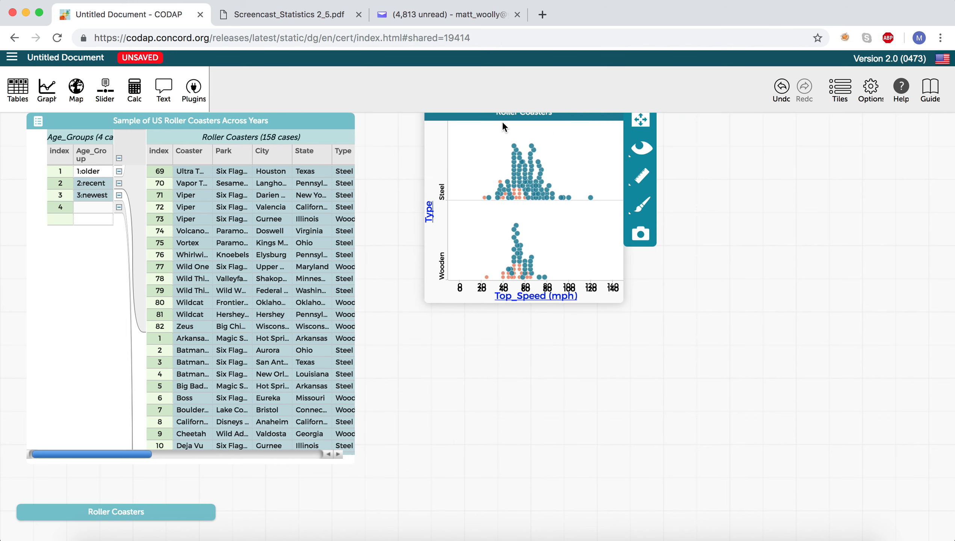
{"action": "left_click_drag", "start_coordinate": [485, 116], "coordinate": [485, 133]}
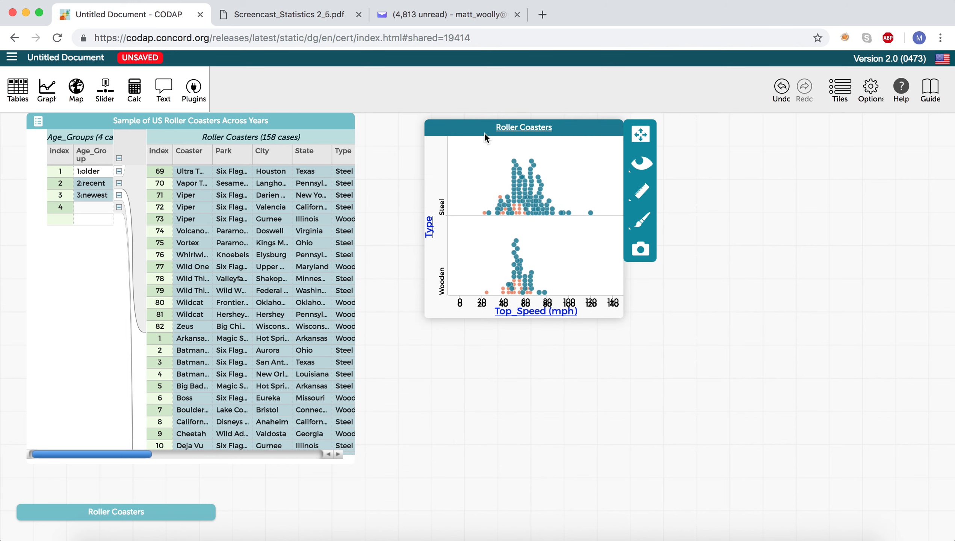
Highlight the 1:older, 2:recent and 3:newest groups cumulatively in the Type graph, consulting the PDF's question about material and speed
{"action": "left_click", "coordinate": [95, 177]}
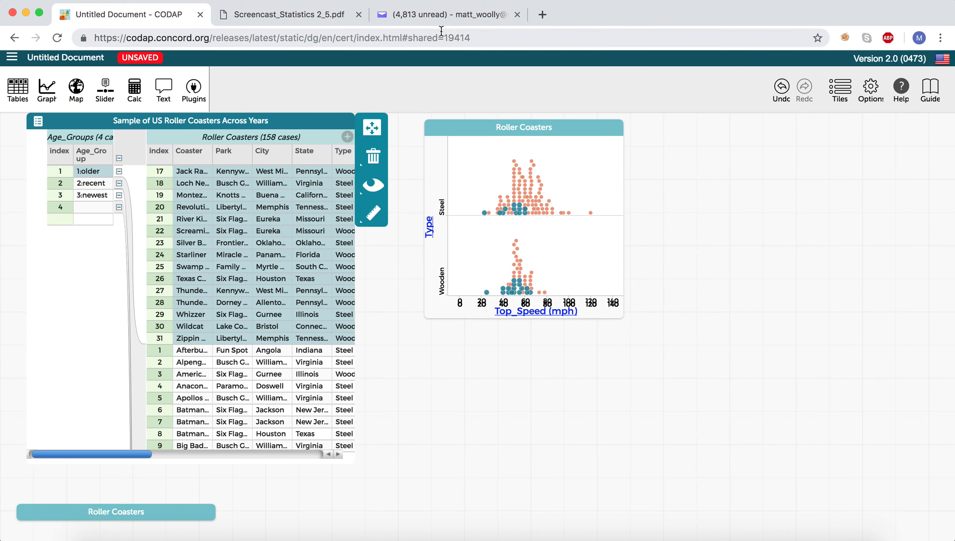
{"action": "left_click", "coordinate": [288, 14]}
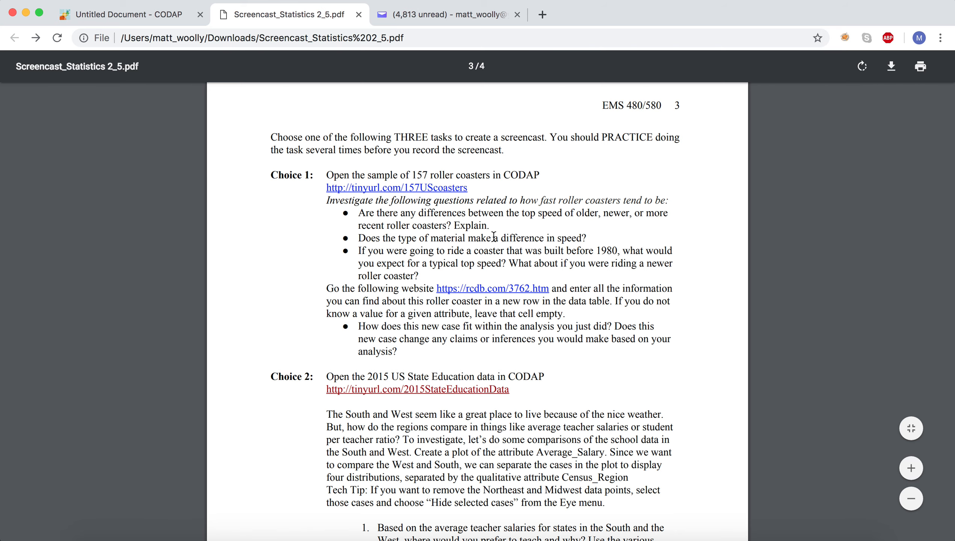
{"action": "left_click", "coordinate": [172, 14]}
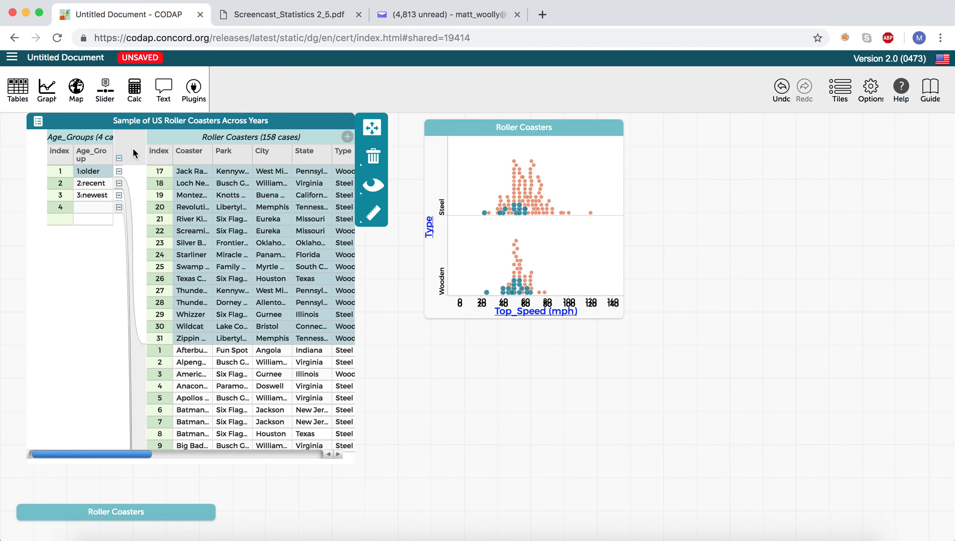
{"action": "left_click", "coordinate": [99, 182], "text": "shift"}
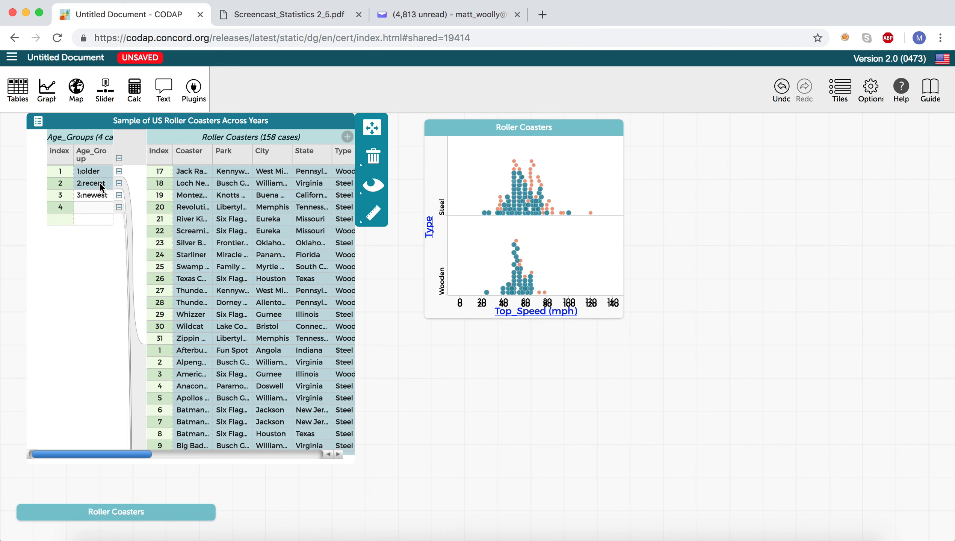
{"action": "left_click", "coordinate": [98, 195], "text": "shift"}
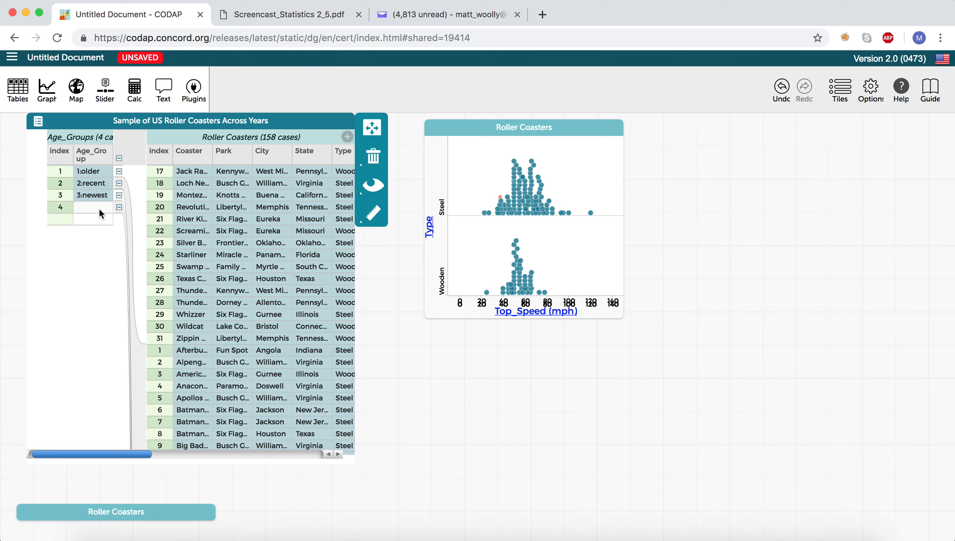
Review the Type graph's visibility options and clear the case selection
{"action": "left_click", "coordinate": [608, 263]}
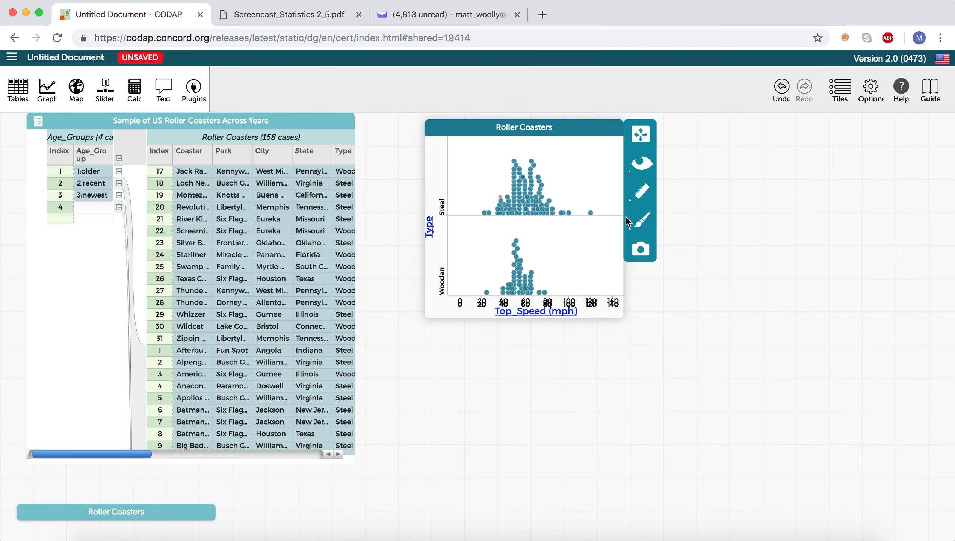
{"action": "left_click", "coordinate": [642, 201]}
{"action": "left_click", "coordinate": [641, 163]}
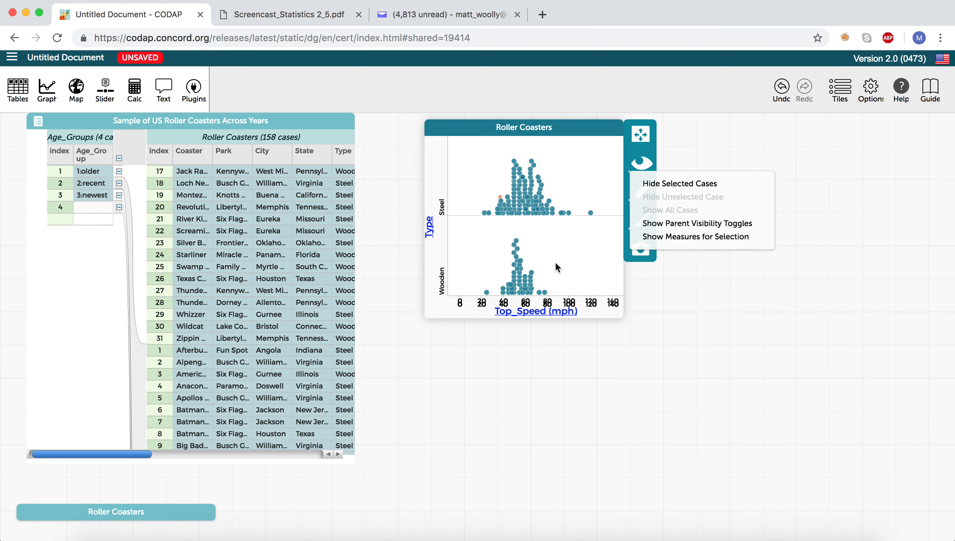
{"action": "left_click", "coordinate": [569, 243]}
{"action": "left_click", "coordinate": [508, 226]}
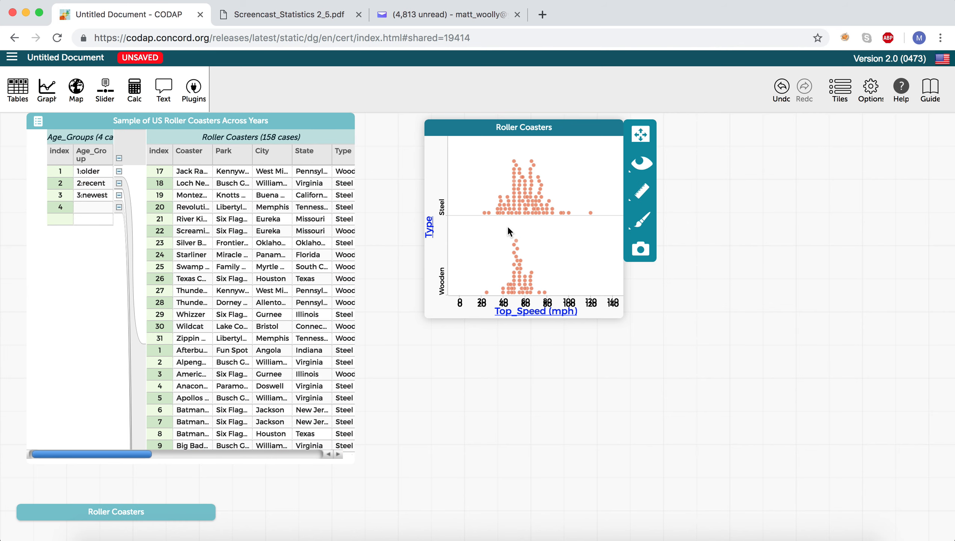
Collapse the unnamed fourth age group and delete its roller coaster case from the table
{"action": "left_click", "coordinate": [119, 207]}
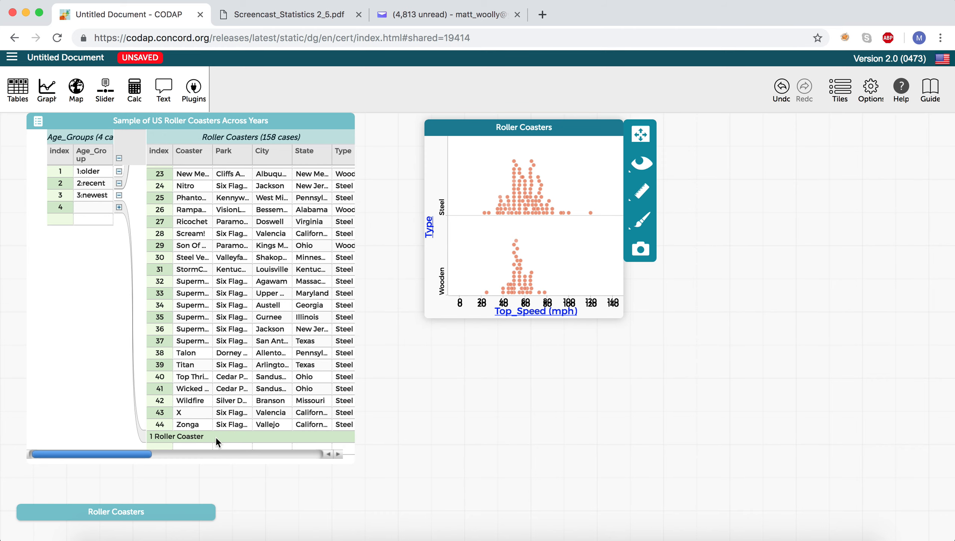
{"action": "right_click", "coordinate": [216, 437]}
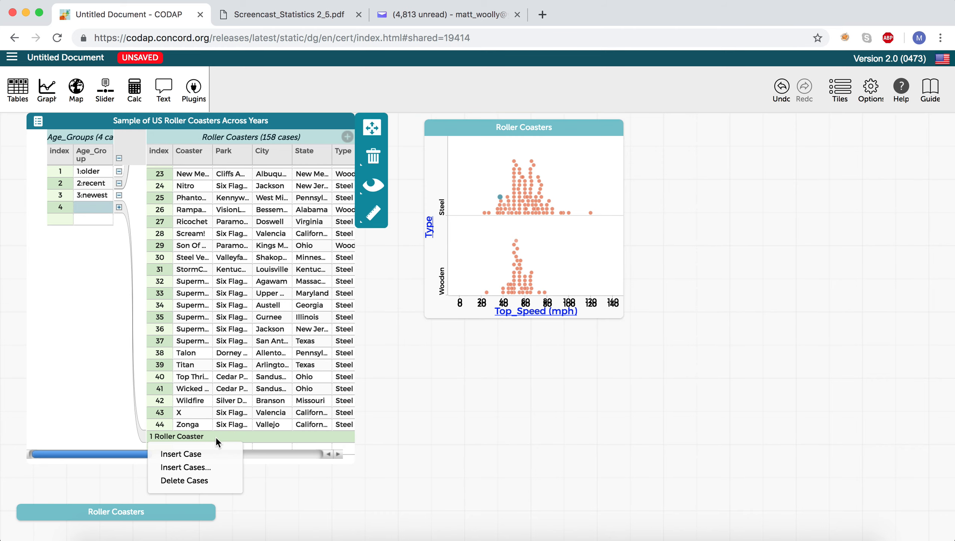
{"action": "left_click", "coordinate": [182, 480]}
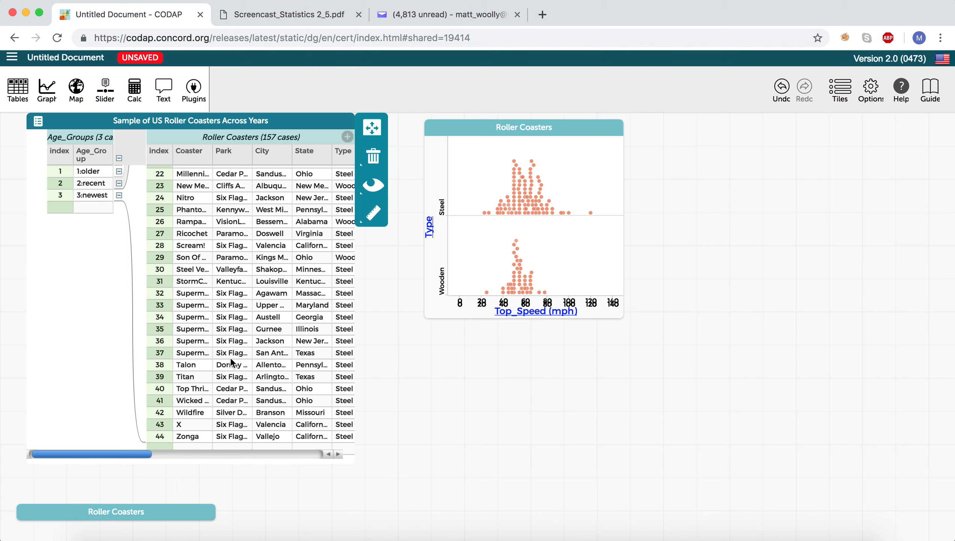
Show the mean and standard deviation of Top_Speed for Steel and Wooden coasters, reading the mean of each type
{"action": "left_click", "coordinate": [570, 193]}
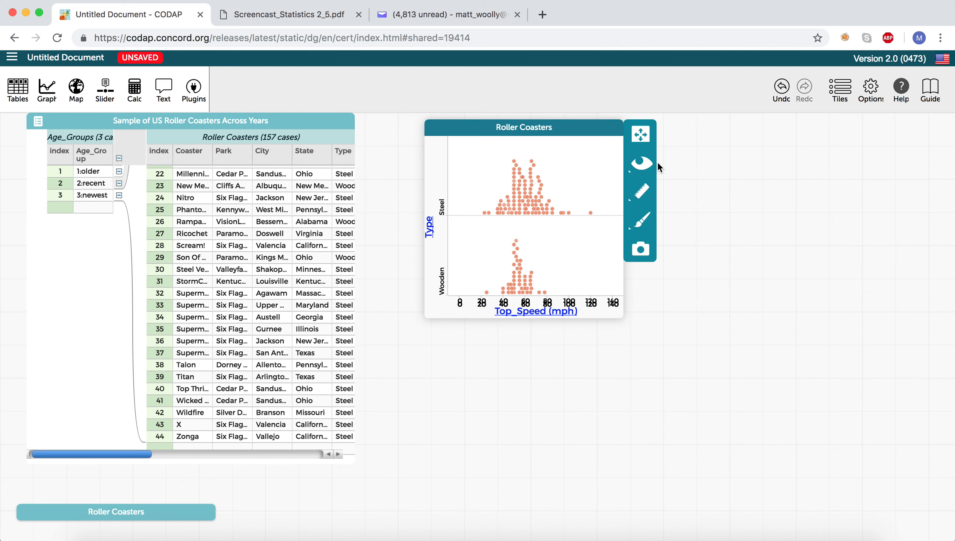
{"action": "left_click", "coordinate": [644, 194]}
{"action": "left_click", "coordinate": [704, 182]}
{"action": "mouse_move", "coordinate": [526, 148]}
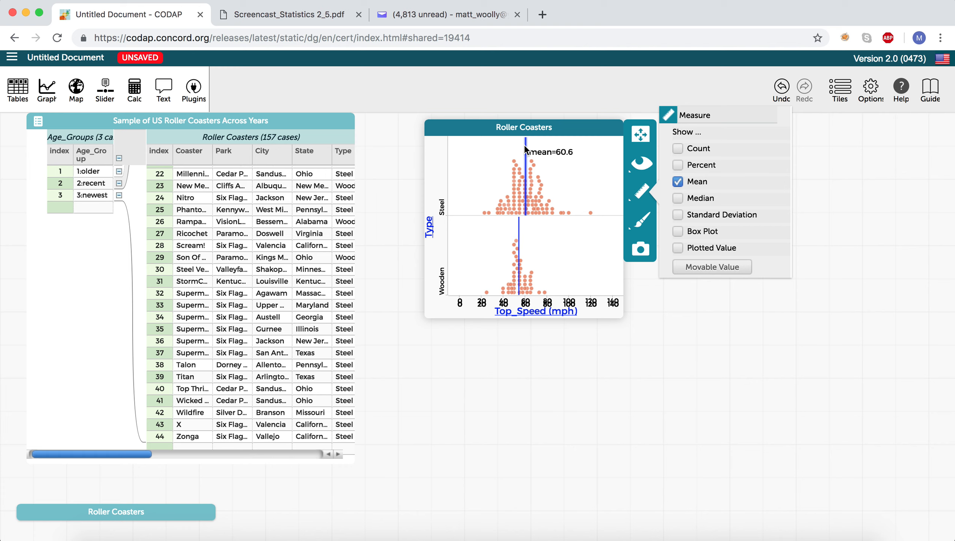
{"action": "mouse_move", "coordinate": [521, 230]}
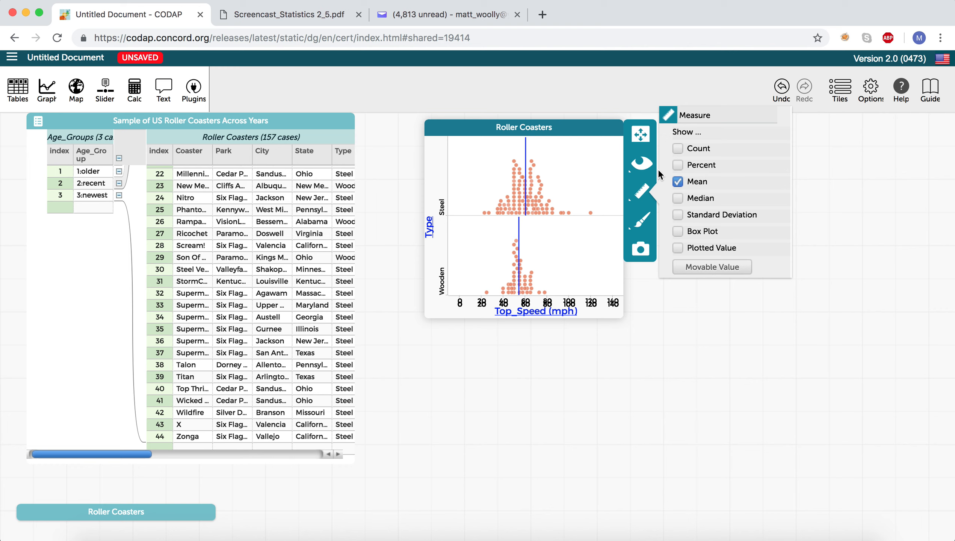
{"action": "left_click", "coordinate": [714, 213]}
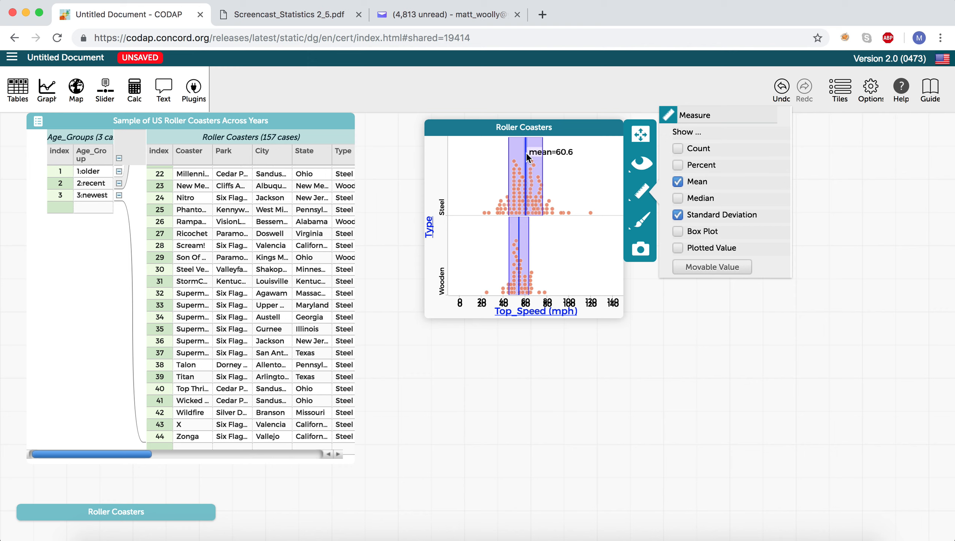
Review the remaining Choice 1 questions in the PDF, then minimize the Top_Speed by Type graph in CODAP
{"action": "left_click", "coordinate": [293, 12]}
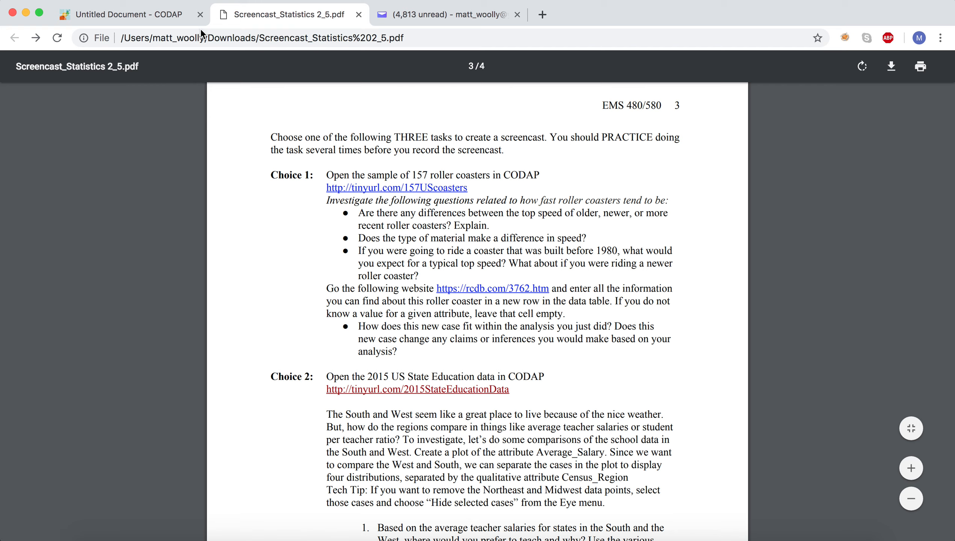
{"action": "left_click", "coordinate": [152, 14]}
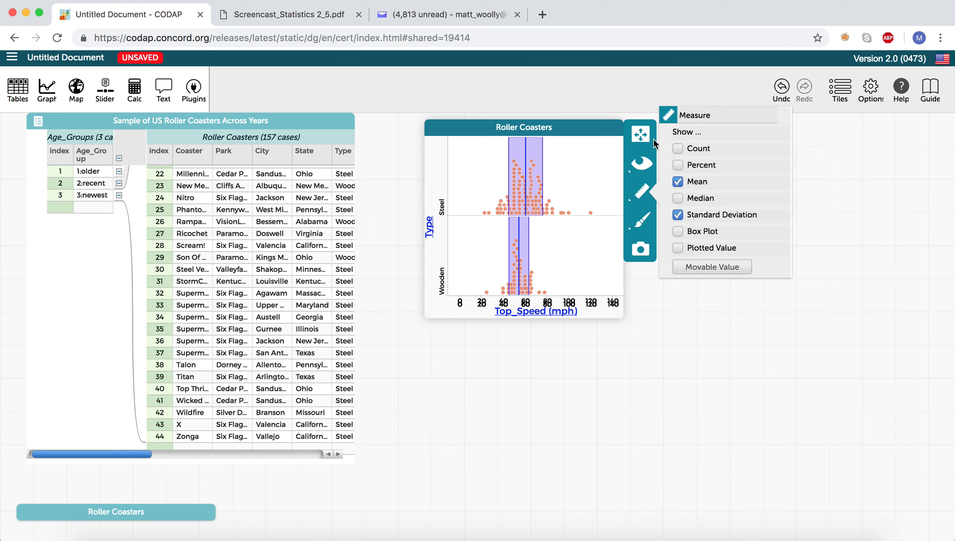
{"action": "left_click", "coordinate": [601, 129]}
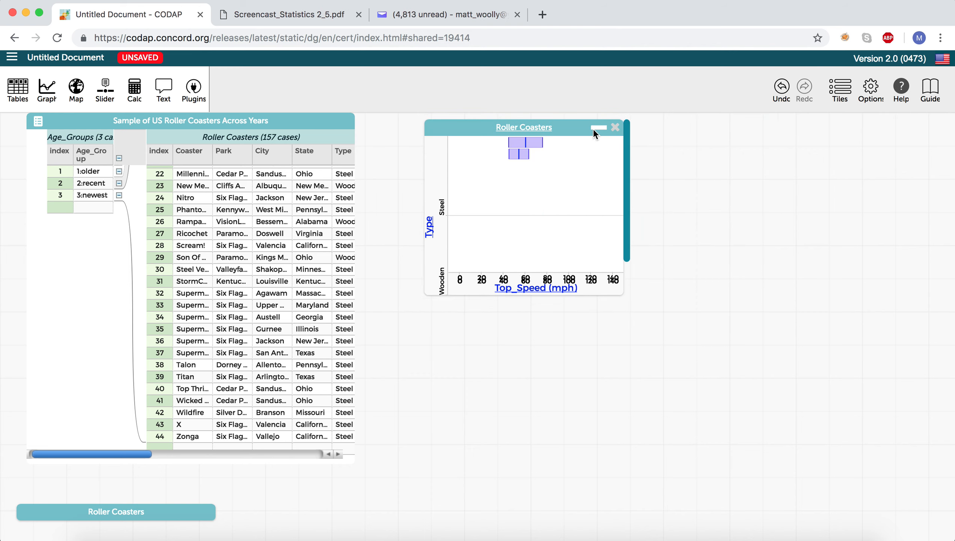
Undo recent actions back through the graph's minimizing, its mean and standard deviation display, and the deletion of the fourth age group's case
{"action": "left_click_drag", "start_coordinate": [575, 130], "coordinate": [174, 489]}
{"action": "left_click", "coordinate": [781, 90]}
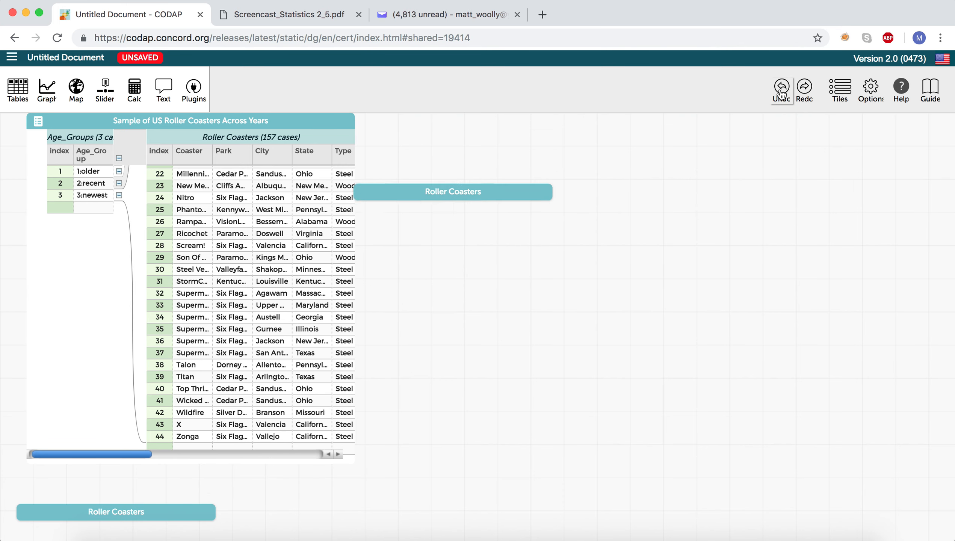
{"action": "left_click", "coordinate": [781, 91]}
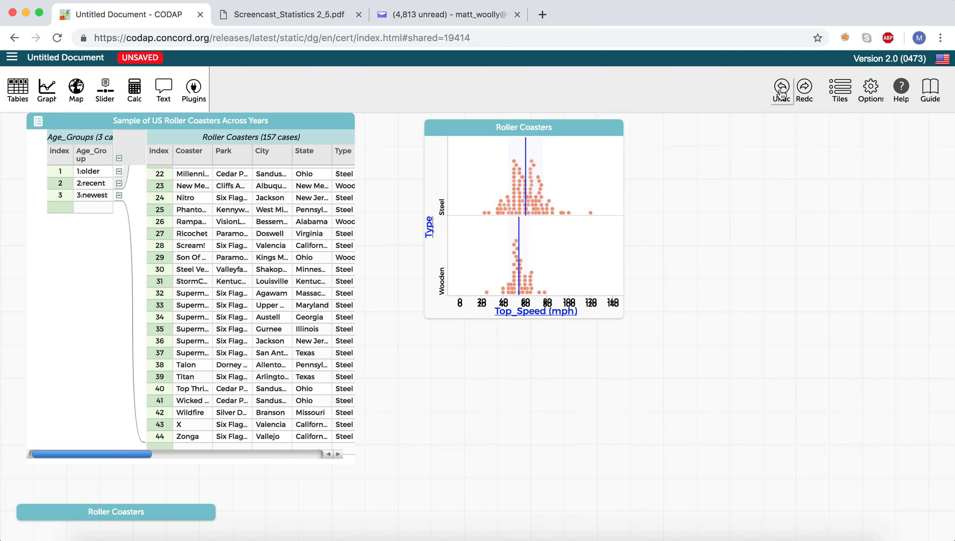
{"action": "left_click", "coordinate": [781, 93]}
{"action": "left_click", "coordinate": [781, 93]}
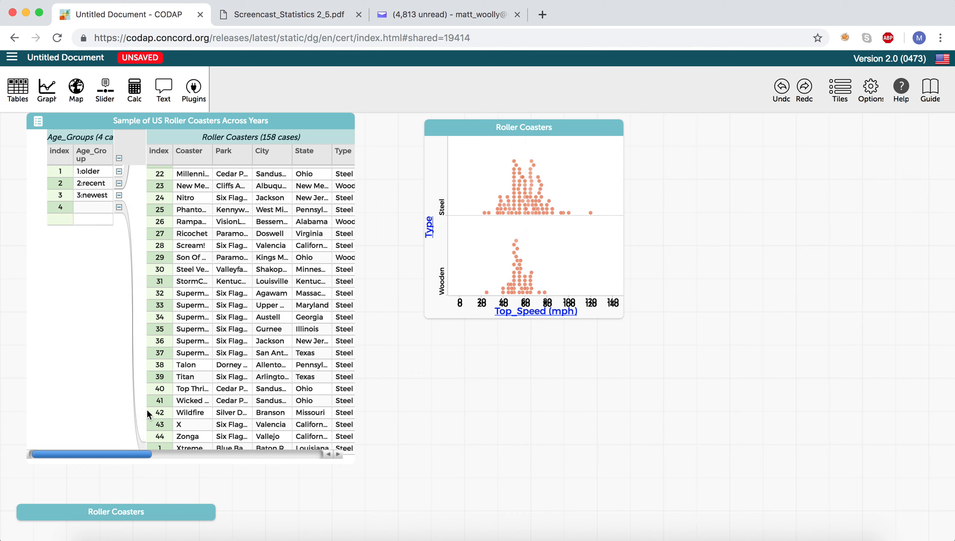
Examine the Xtreme coaster's row across the table's attributes and check the PDF's instructions about the new case
{"action": "scroll", "coordinate": [146, 409], "scroll_direction": "down", "scroll_amount": 1}
{"action": "left_click", "coordinate": [275, 15]}
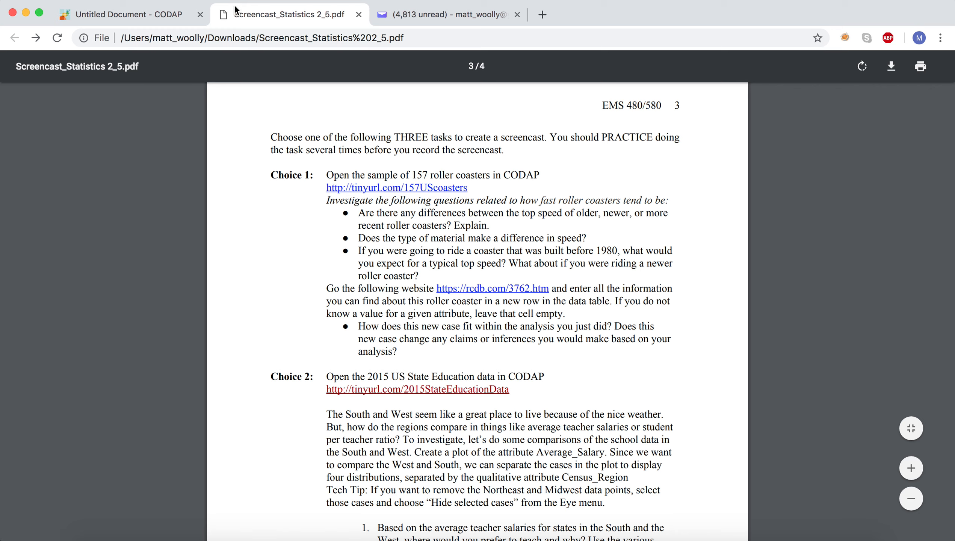
{"action": "left_click", "coordinate": [159, 15]}
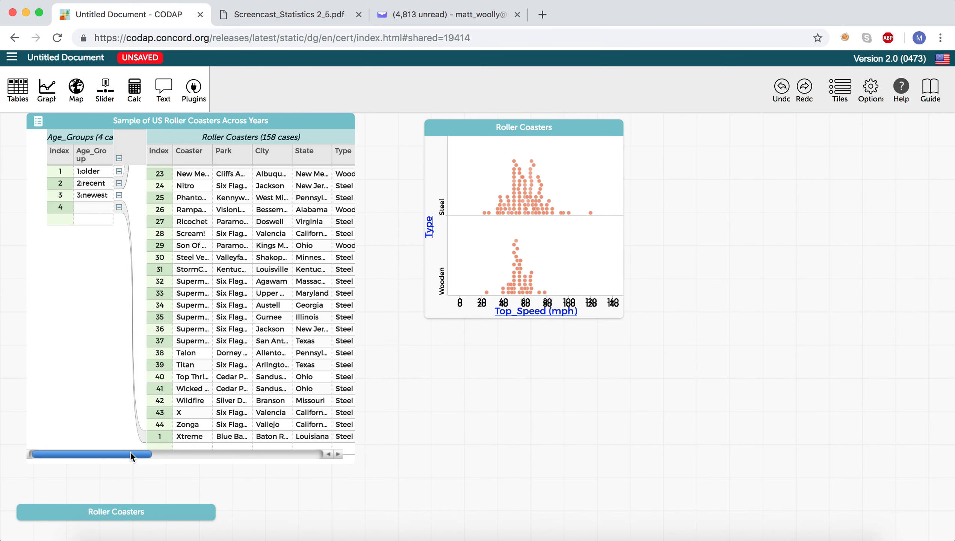
{"action": "left_click_drag", "start_coordinate": [130, 452], "coordinate": [165, 450]}
{"action": "left_click_drag", "start_coordinate": [166, 448], "coordinate": [172, 448]}
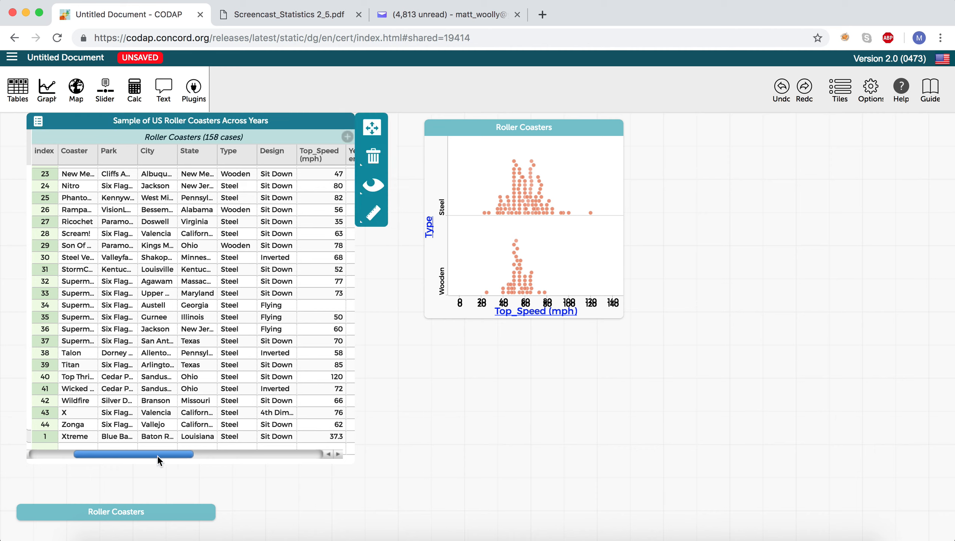
{"action": "left_click_drag", "start_coordinate": [157, 455], "coordinate": [169, 454]}
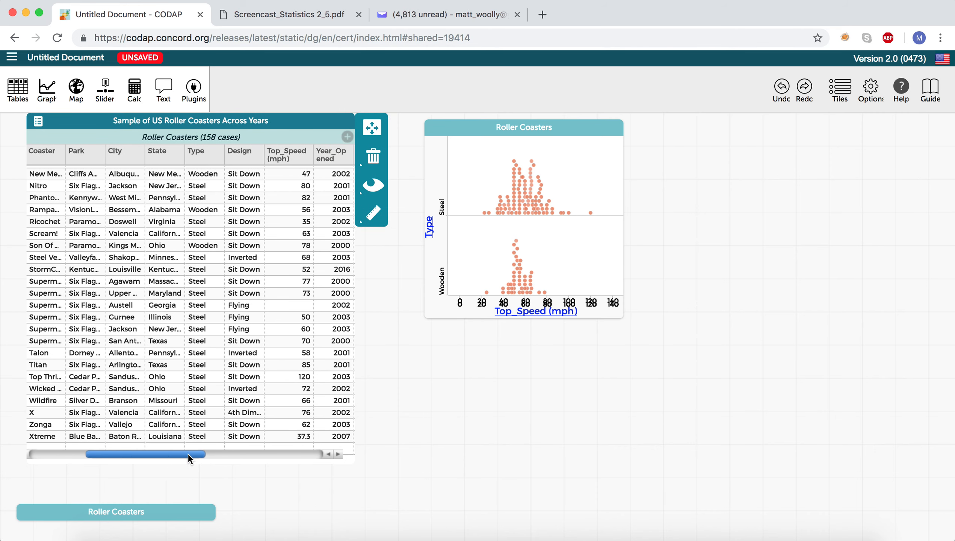
{"action": "left_click_drag", "start_coordinate": [188, 454], "coordinate": [117, 445]}
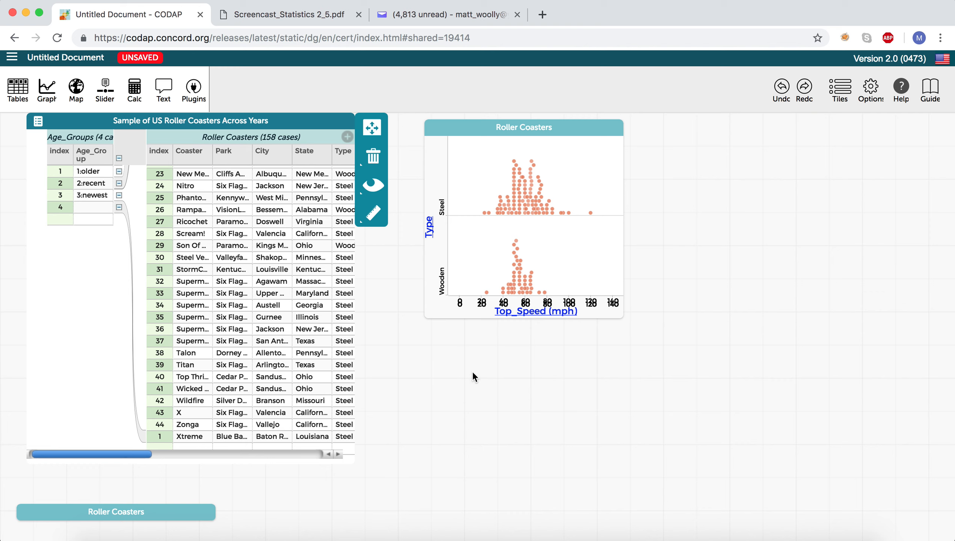
Show the mean and standard deviation on the Top_Speed by Type graph and compare Steel with Wooden coasters
{"action": "left_click", "coordinate": [577, 160]}
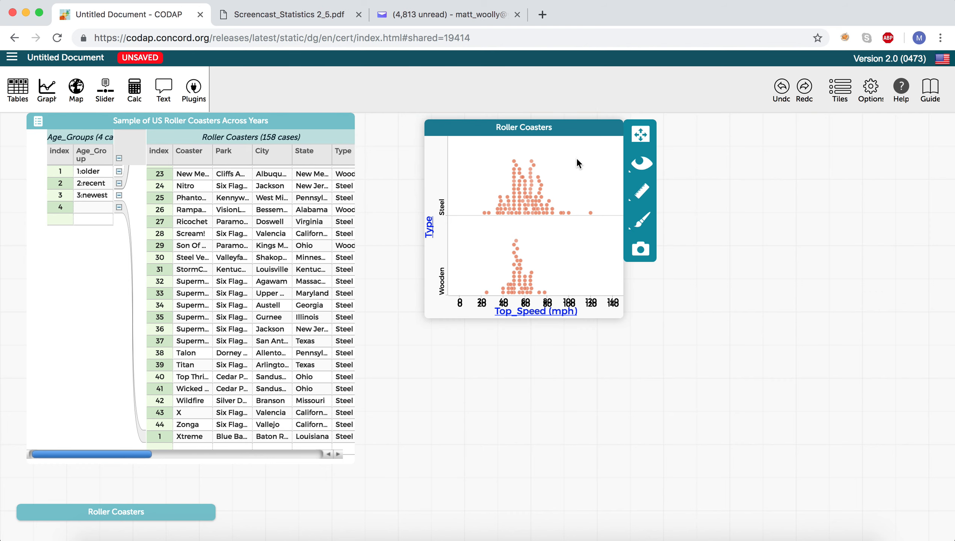
{"action": "left_click", "coordinate": [648, 193]}
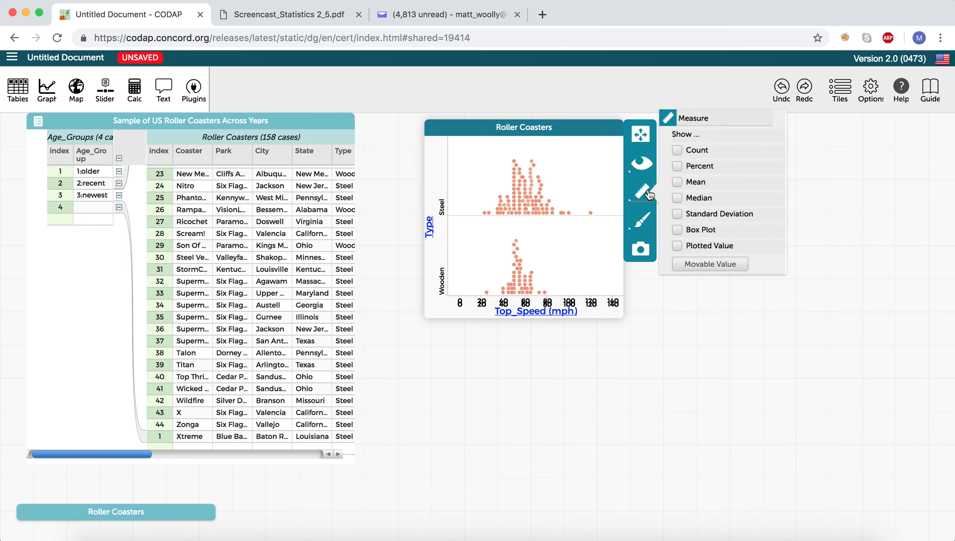
{"action": "left_click", "coordinate": [695, 181]}
{"action": "left_click", "coordinate": [701, 214]}
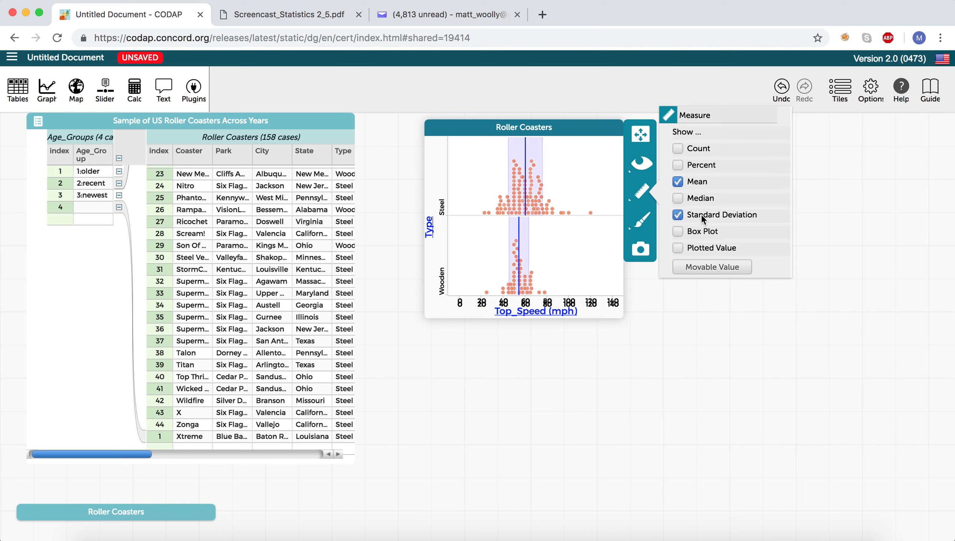
{"action": "mouse_move", "coordinate": [541, 161]}
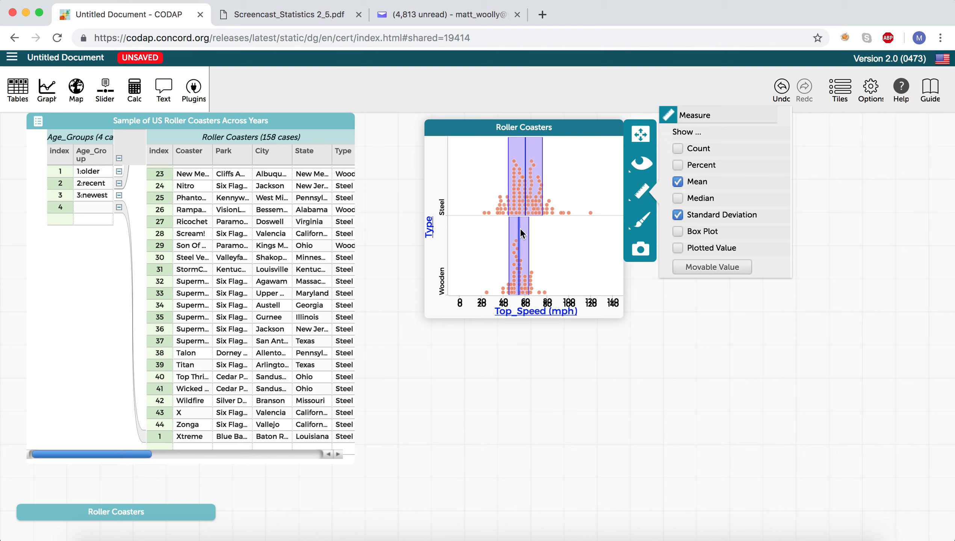
{"action": "mouse_move", "coordinate": [519, 233]}
Select the unnamed fourth age group, locate its case in the Top_Speed by Type graph, and minimize that graph
{"action": "left_click", "coordinate": [94, 206]}
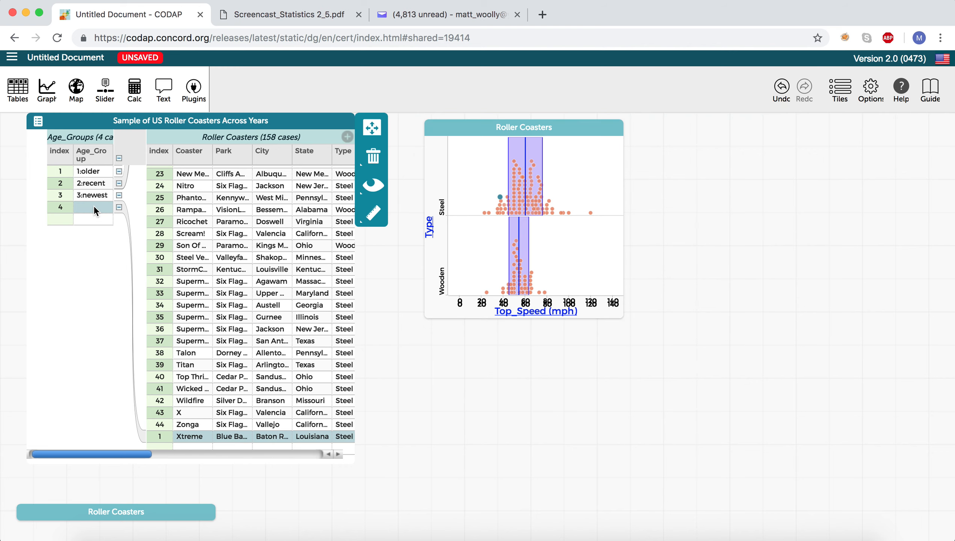
{"action": "mouse_move", "coordinate": [501, 201]}
{"action": "left_click", "coordinate": [600, 129]}
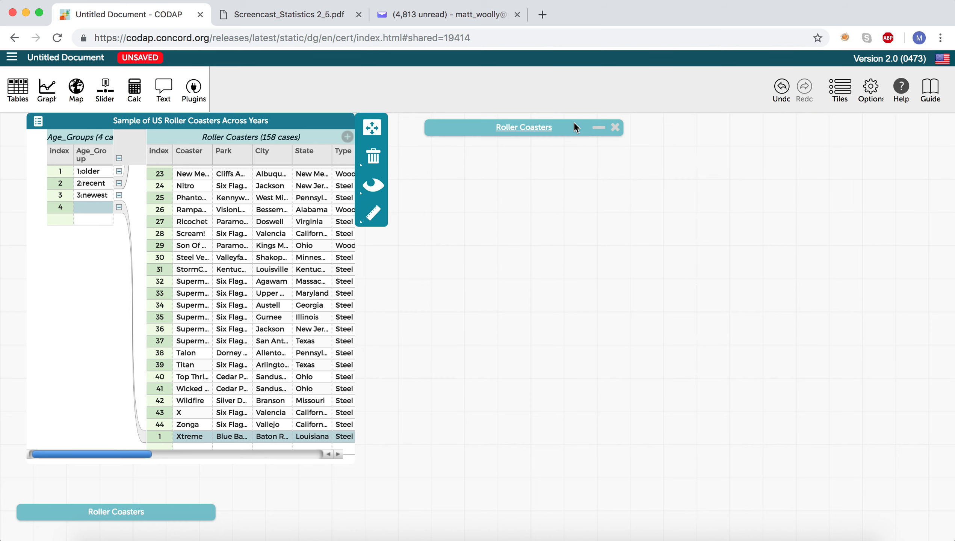
Place the ungrouped Top_Speed graph beside the table, expand it, and recheck the Choice 1 questions in the PDF
{"action": "left_click_drag", "start_coordinate": [573, 122], "coordinate": [605, 135]}
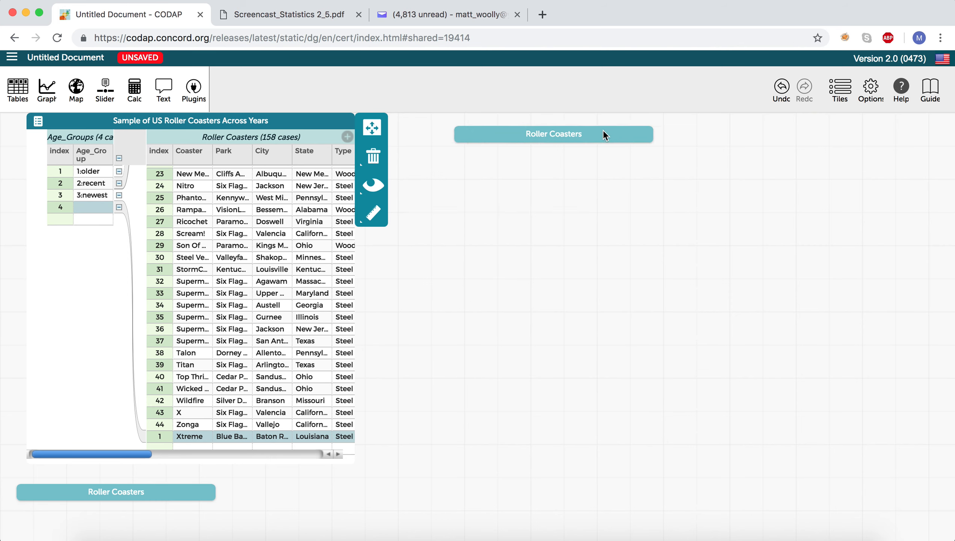
{"action": "left_click", "coordinate": [625, 133]}
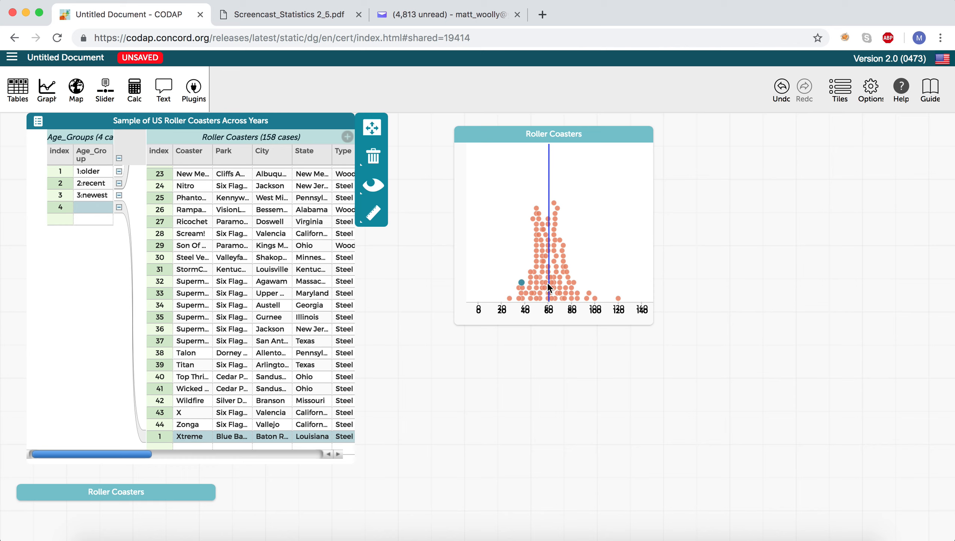
{"action": "left_click", "coordinate": [319, 14]}
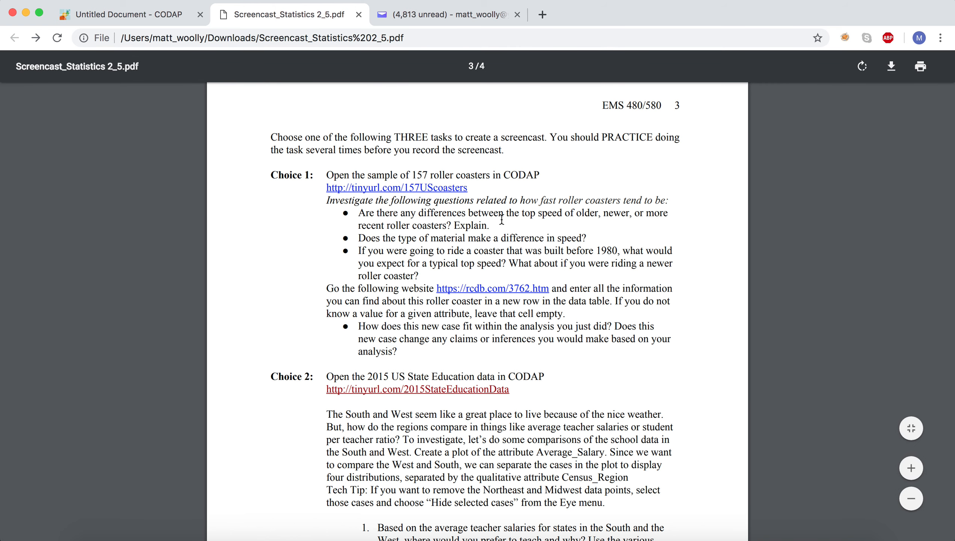
{"action": "left_click", "coordinate": [128, 15]}
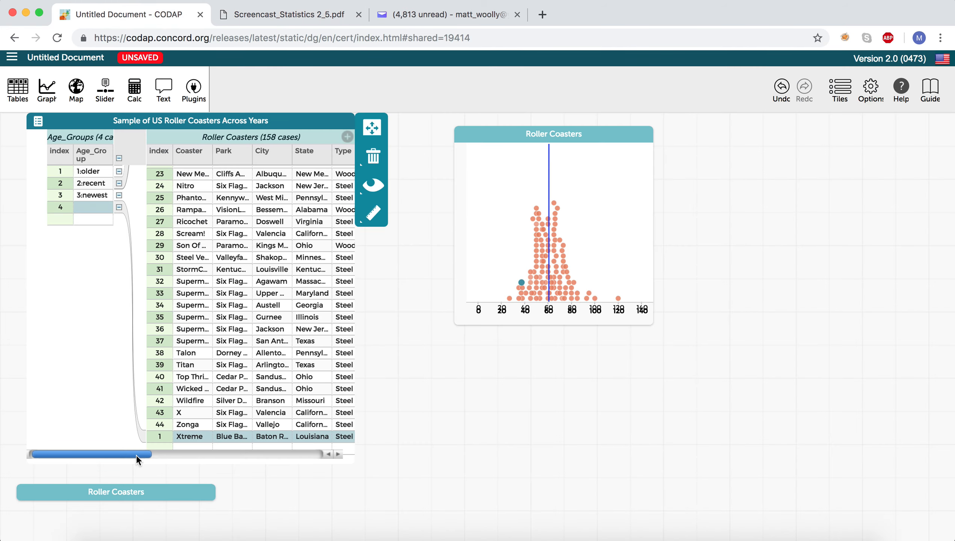
{"action": "mouse_move", "coordinate": [137, 455]}
{"action": "left_mouse_down"}
{"action": "mouse_move", "coordinate": [206, 451]}
{"action": "mouse_move", "coordinate": [125, 452]}
{"action": "left_mouse_up"}
Select the 3:newest and unnamed fourth age groups, hide the unselected cases in the Top_Speed graph, and read the mean
{"action": "left_click", "coordinate": [90, 196]}
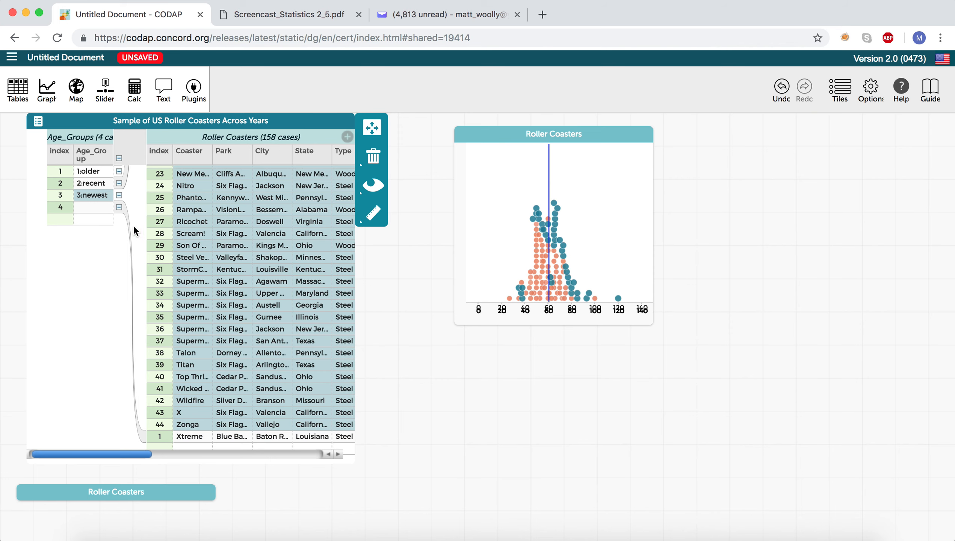
{"action": "left_click", "coordinate": [96, 207], "text": "shift"}
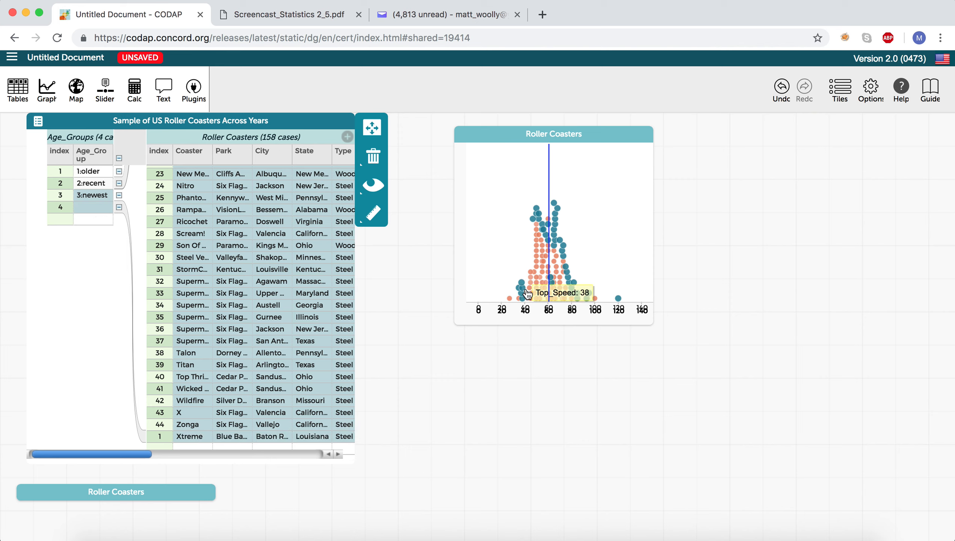
{"action": "mouse_move", "coordinate": [550, 176]}
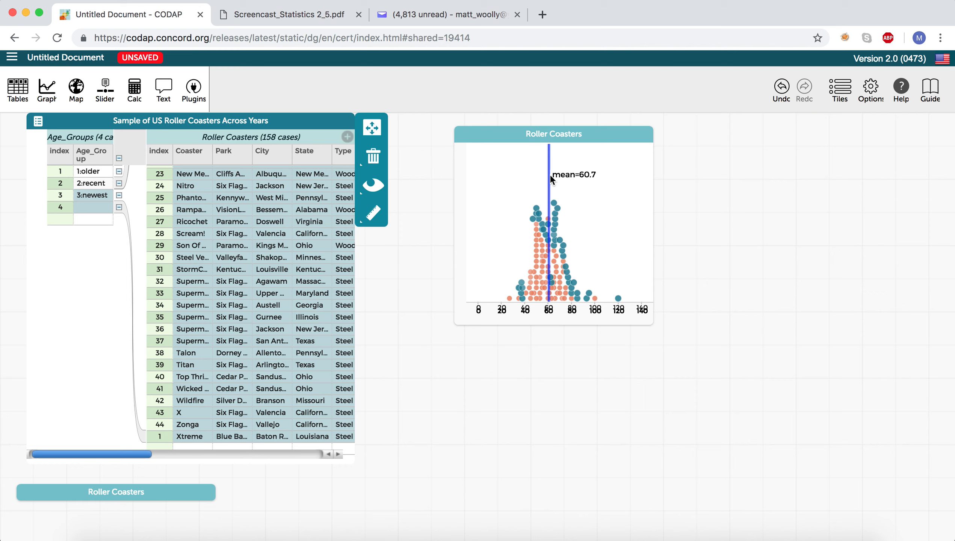
{"action": "left_click", "coordinate": [592, 188]}
{"action": "left_click", "coordinate": [674, 205]}
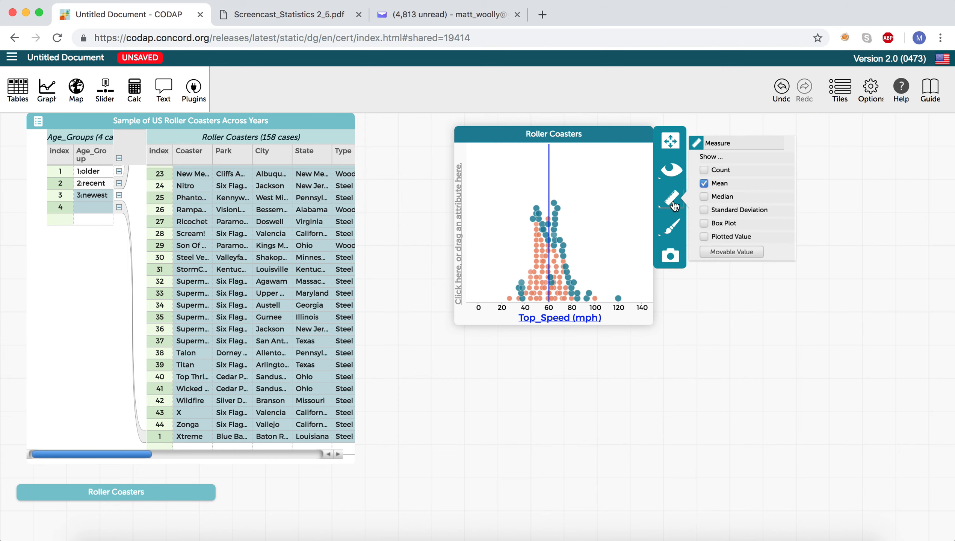
{"action": "left_click", "coordinate": [672, 169]}
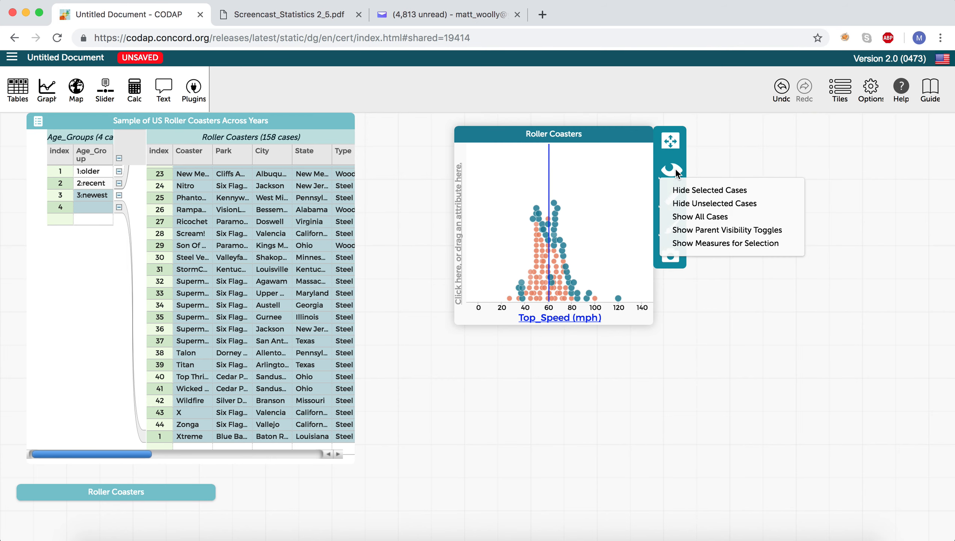
{"action": "left_click", "coordinate": [694, 204]}
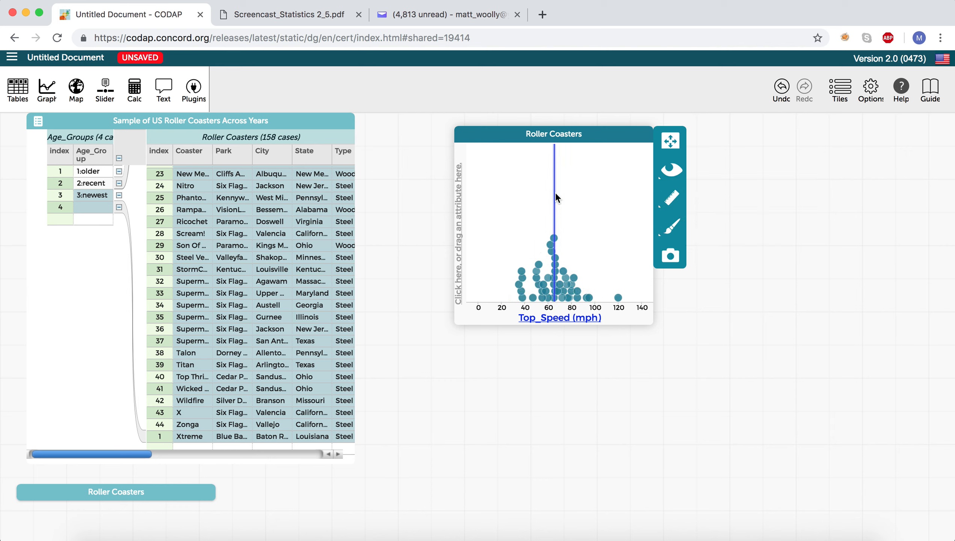
{"action": "mouse_move", "coordinate": [554, 193]}
Review the Choice 1 questions in the PDF and show all cases in CODAP's Top_Speed graph
{"action": "left_click", "coordinate": [292, 15]}
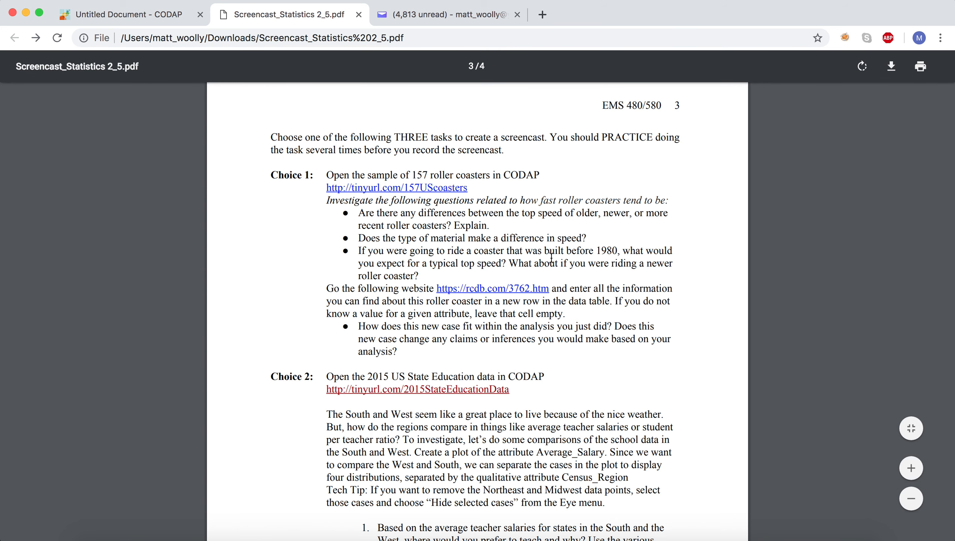
{"action": "left_click", "coordinate": [157, 16]}
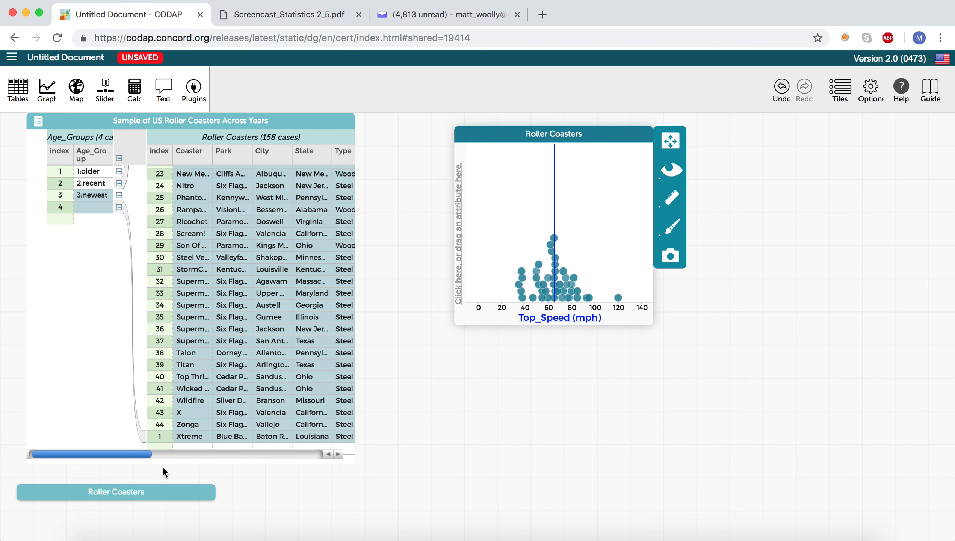
{"action": "left_click", "coordinate": [671, 171]}
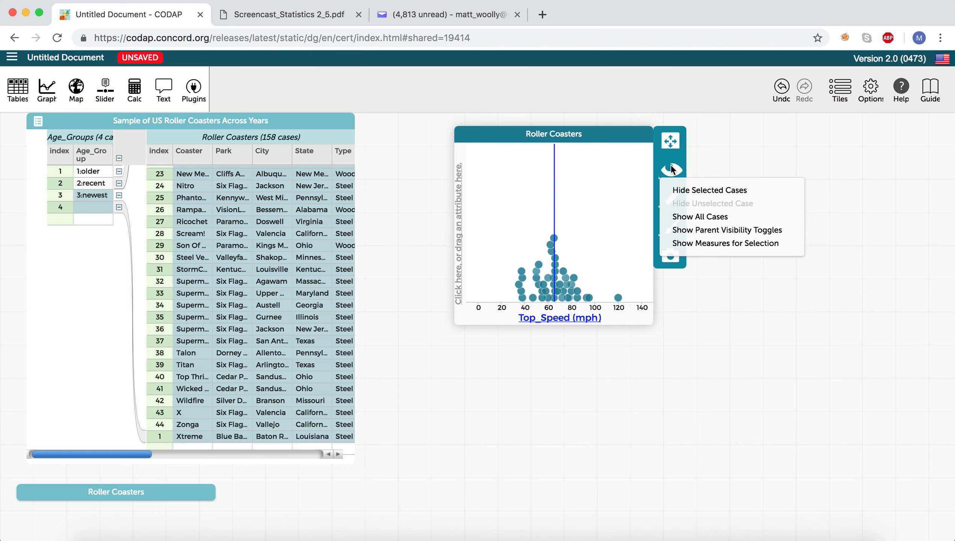
{"action": "left_click", "coordinate": [690, 219]}
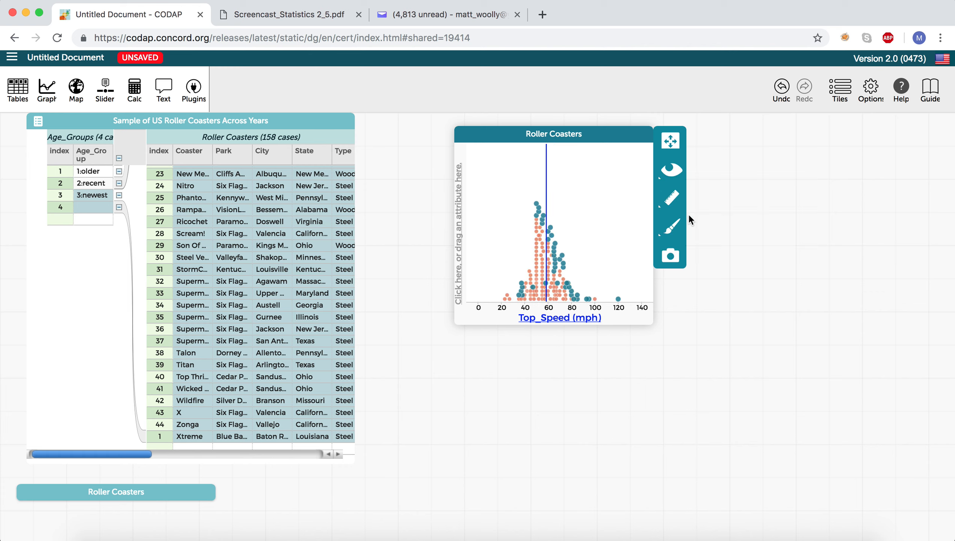
Add 2:recent to the age group selection, hide the unselected cases, and check the Top_Speed mean against the PDF's questions
{"action": "left_click", "coordinate": [88, 183], "text": "shift"}
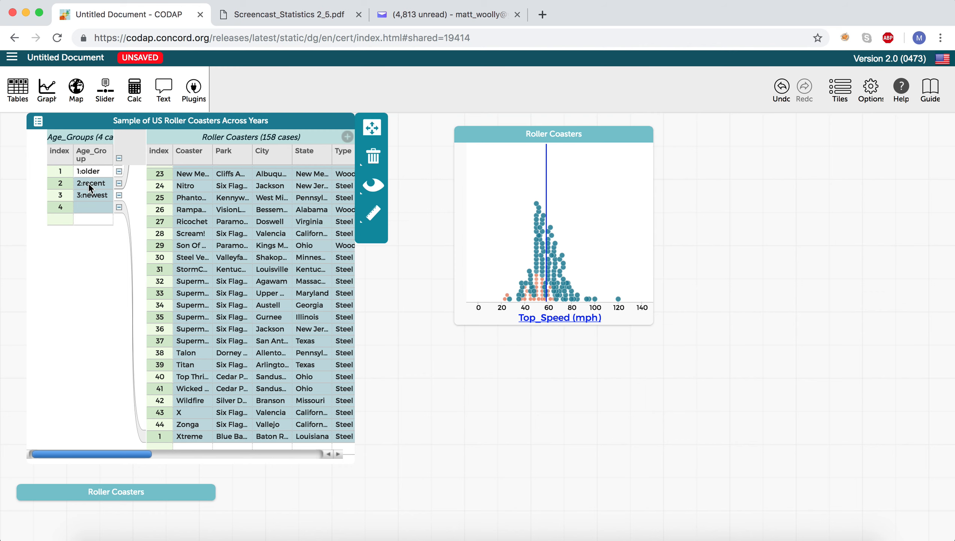
{"action": "left_click", "coordinate": [609, 199]}
{"action": "left_click", "coordinate": [676, 174]}
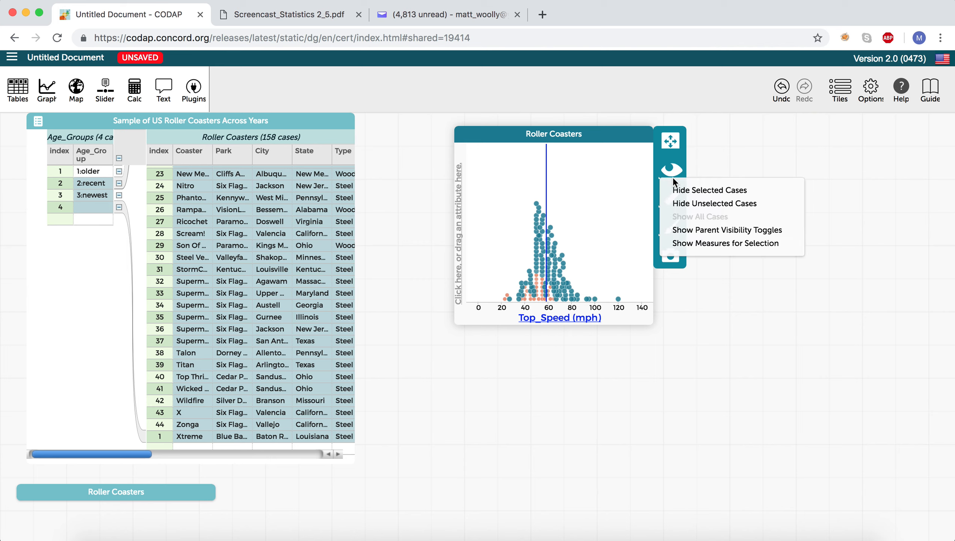
{"action": "left_click", "coordinate": [683, 203]}
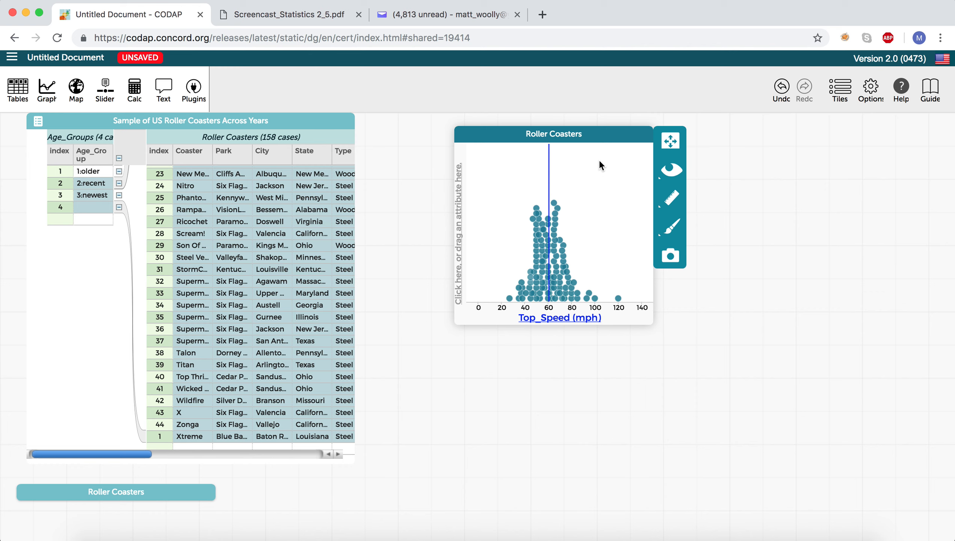
{"action": "mouse_move", "coordinate": [548, 174]}
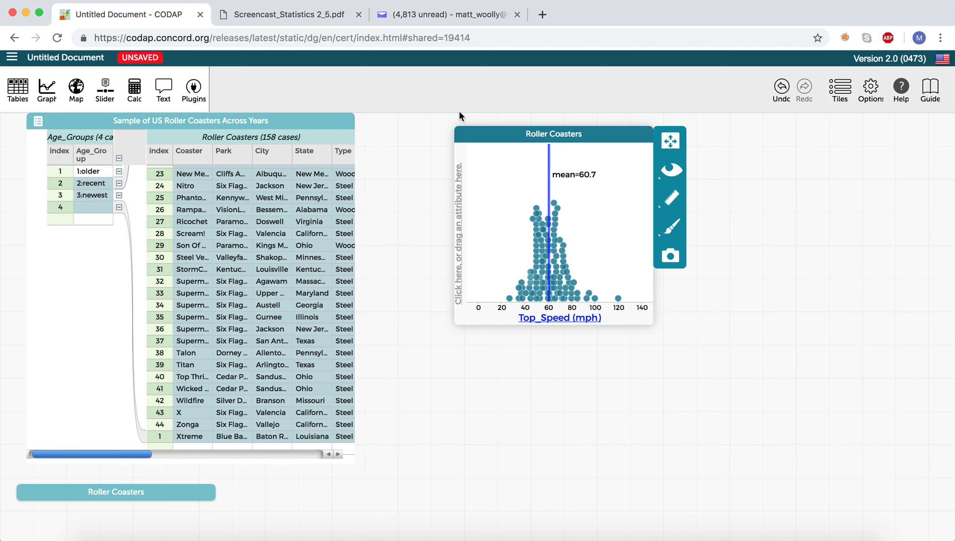
{"action": "left_click", "coordinate": [314, 14]}
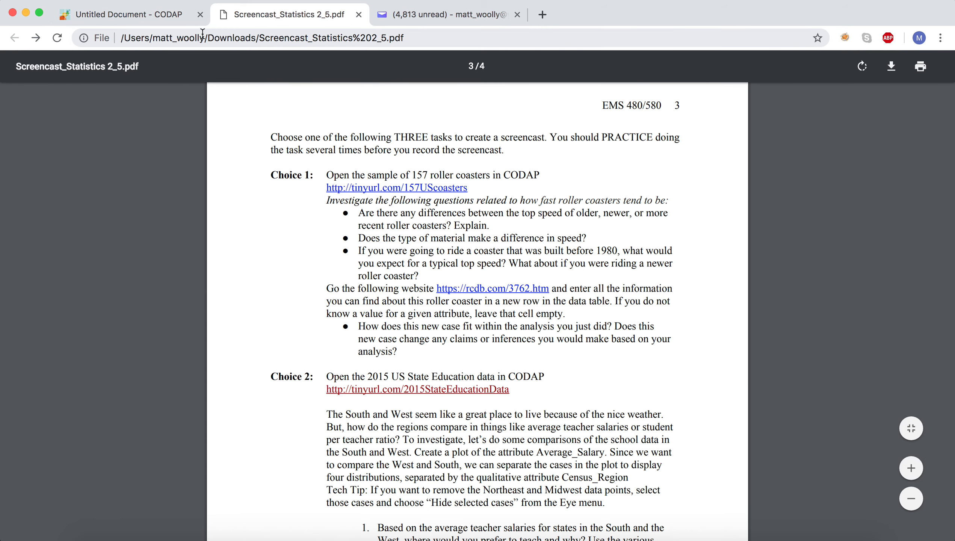
{"action": "left_click", "coordinate": [160, 15]}
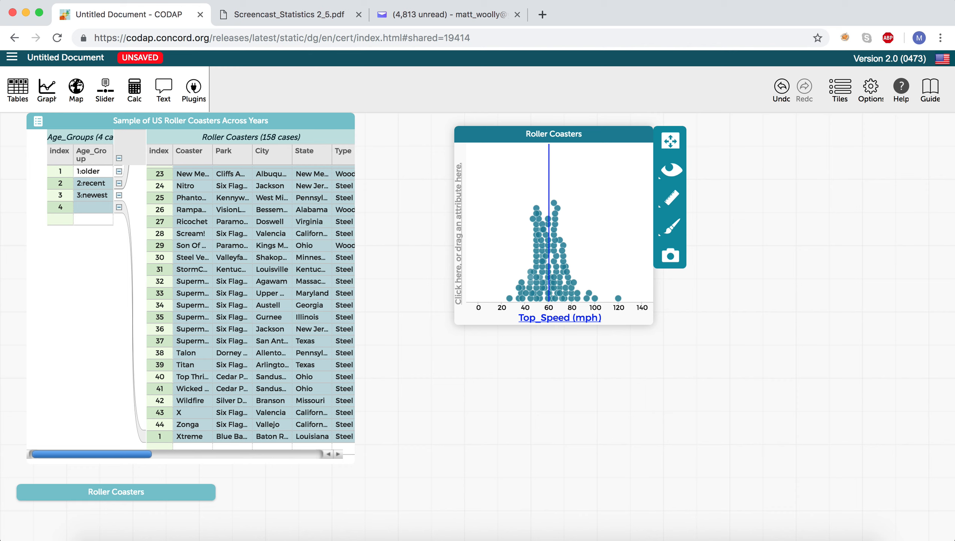
Close the QuickTime screen recording and enter CODAP as its file name for saving
{"action": "left_click", "coordinate": [781, 538]}
{"action": "left_click", "coordinate": [187, 112]}
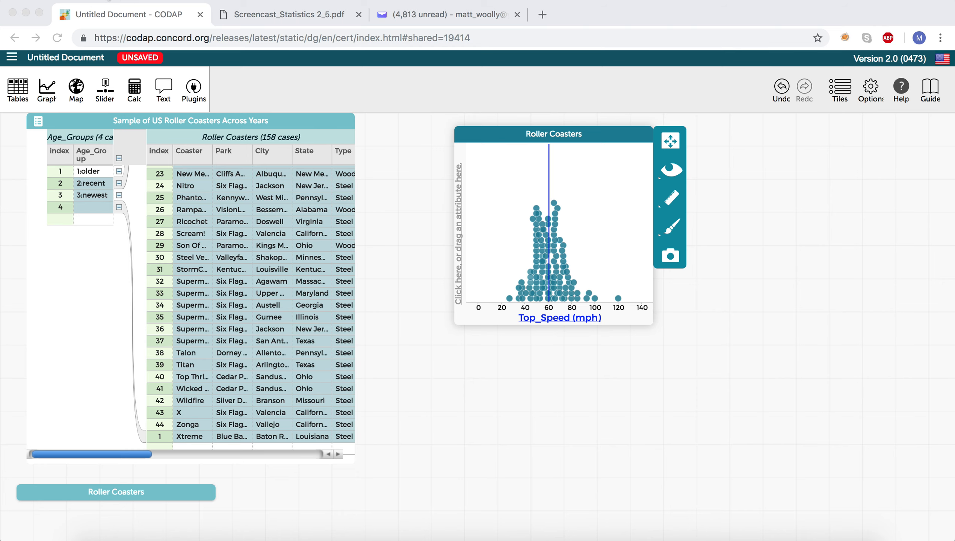
{"action": "left_click", "coordinate": [75, 0]}
{"action": "left_click", "coordinate": [108, 93]}
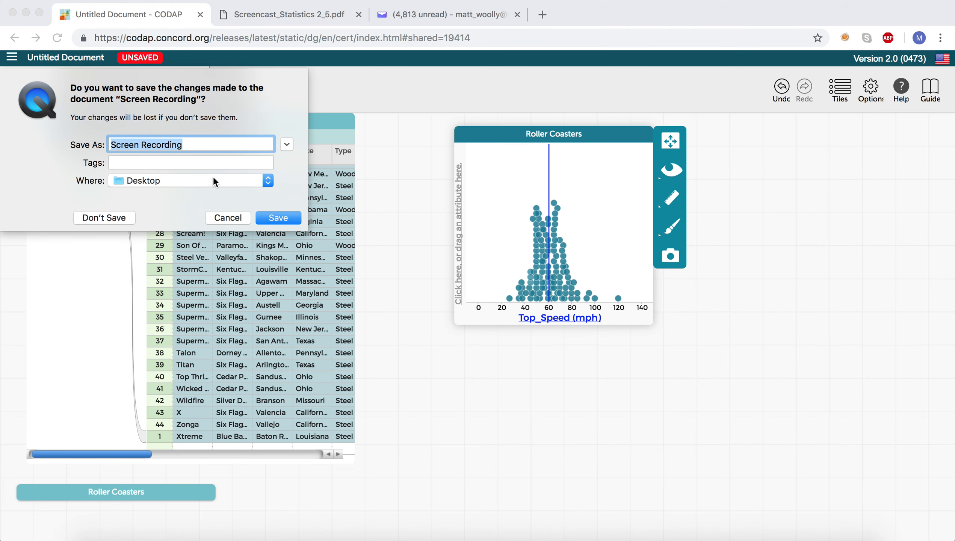
{"action": "type", "text": "CODAP"}
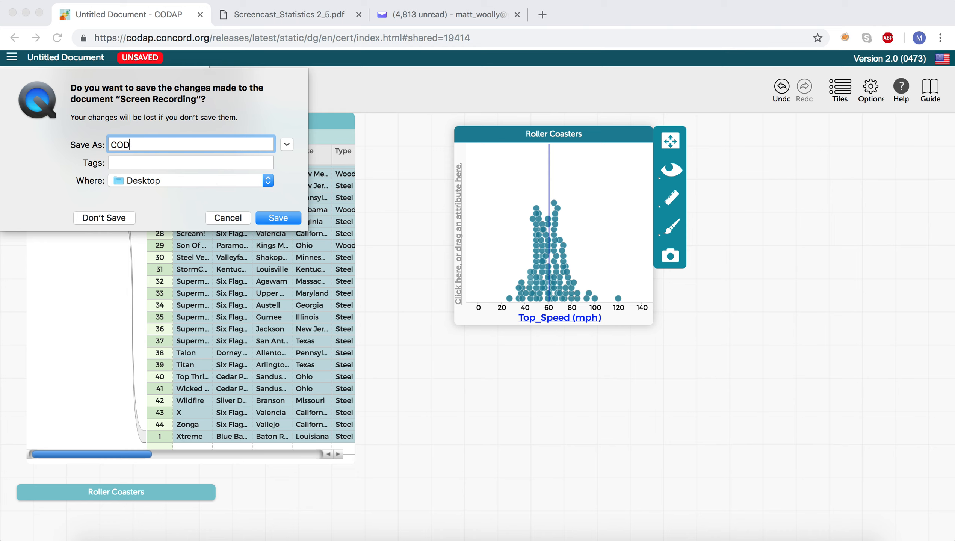